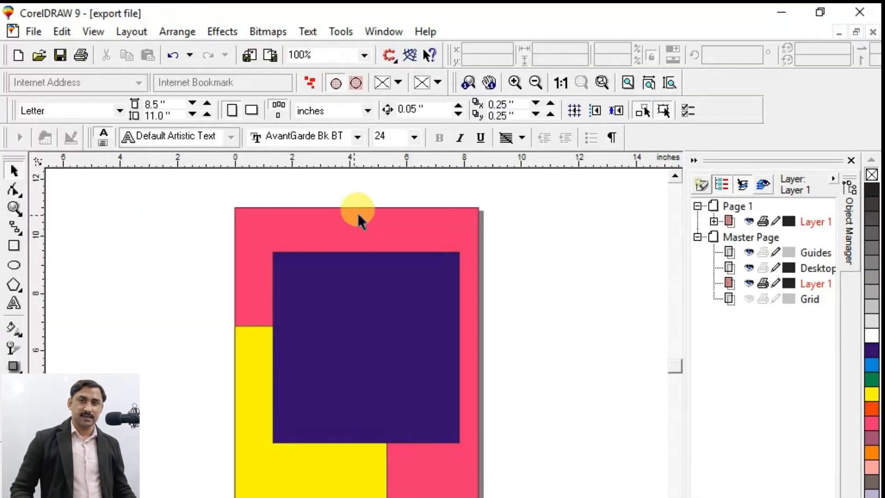
Select the grouped rectangles and move the group right to about x 7.25, y 4.58 inches.
drag(556, 237, 604, 314)
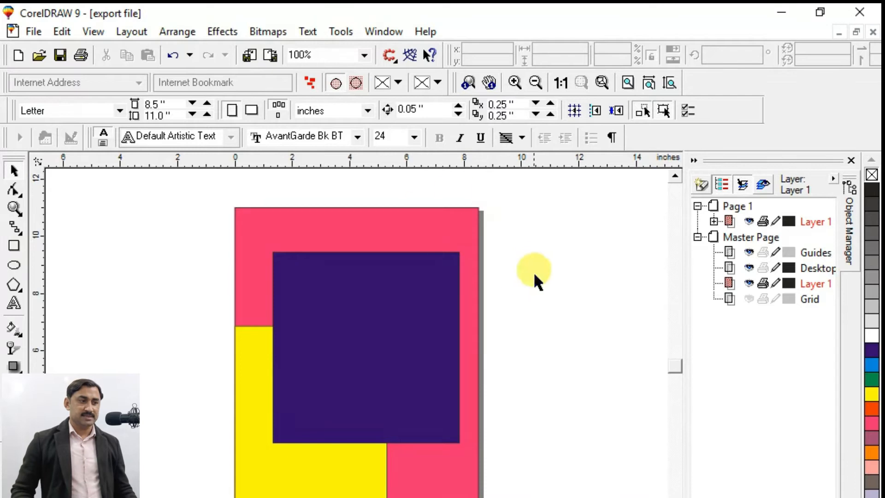
click(395, 309)
drag(421, 351, 404, 357)
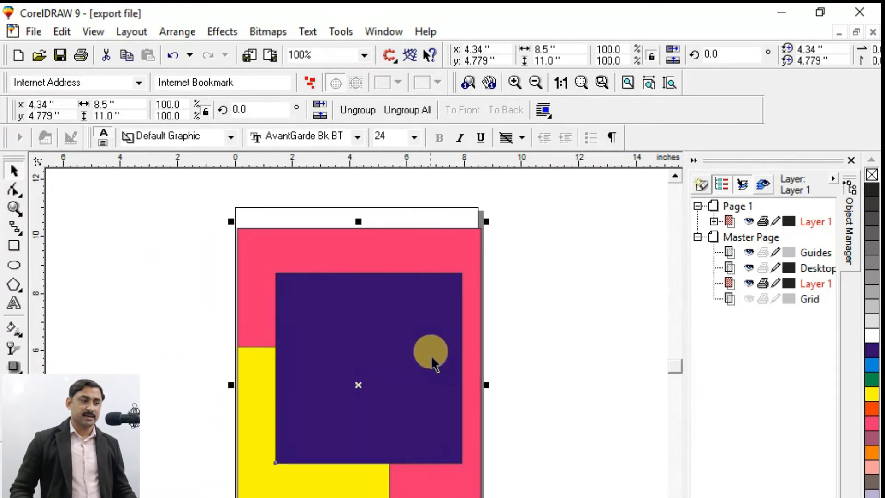
key(F4)
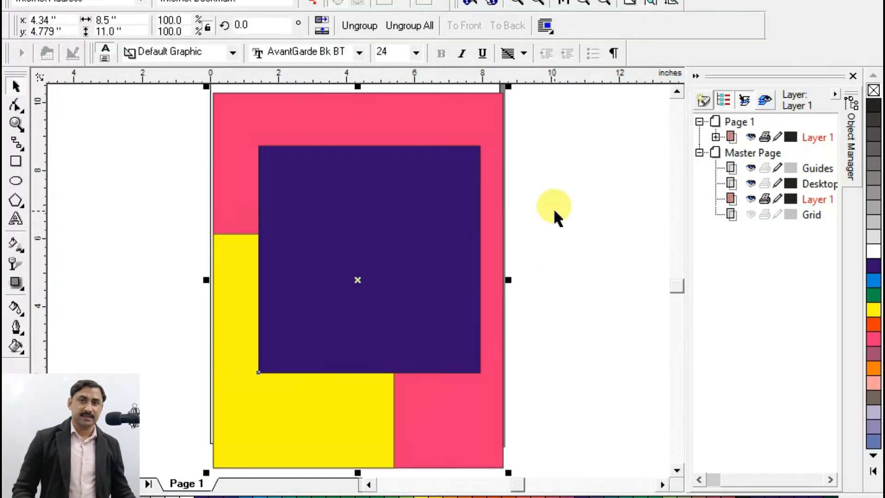
click(554, 210)
drag(445, 218, 476, 228)
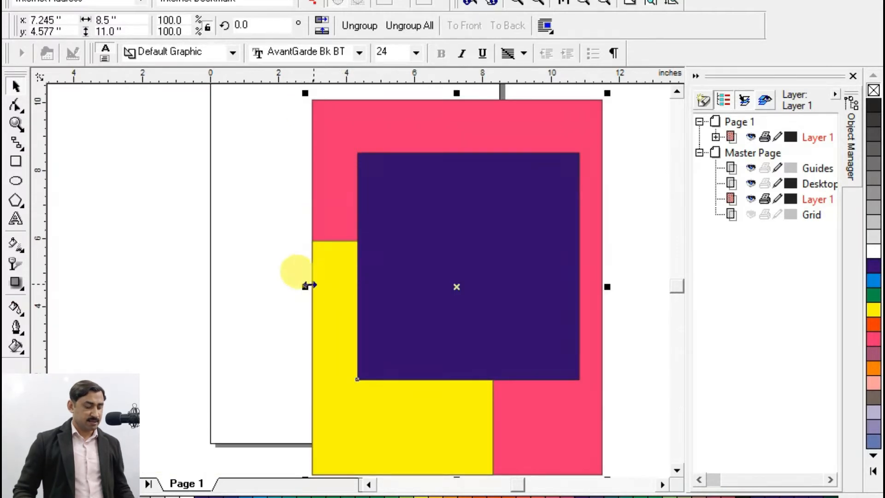
Stretch the group's left side outward to about 13.4 inches wide, and undo the stretch.
drag(304, 286, 138, 287)
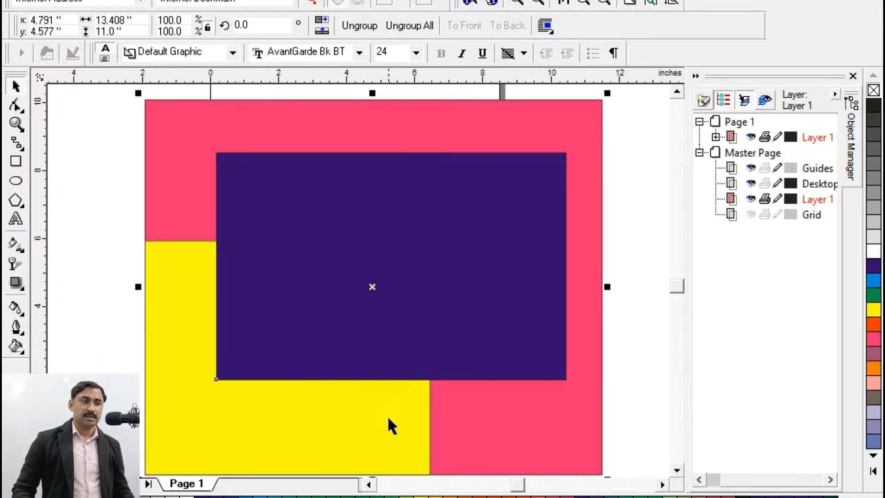
key(ctrl+z)
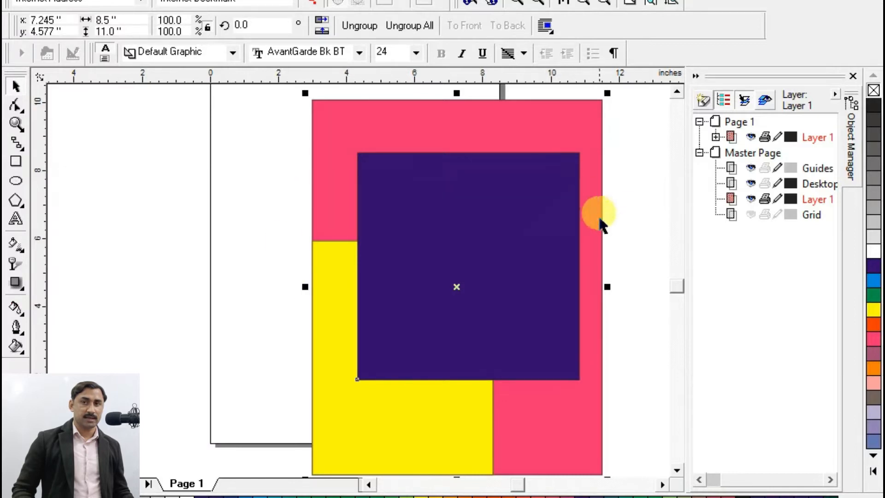
Ungroup the artwork and move the purple rectangle left to about x -1.11, y 5.98 inches.
click(584, 113)
click(584, 112)
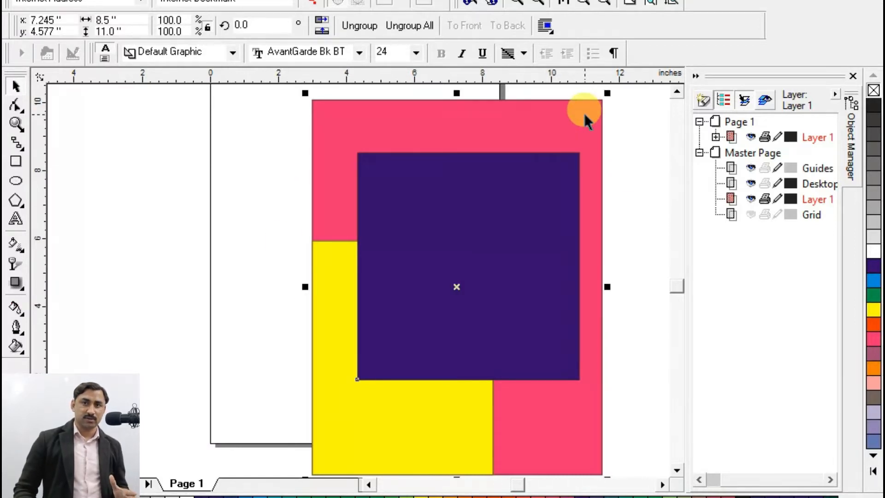
key(ctrl+u)
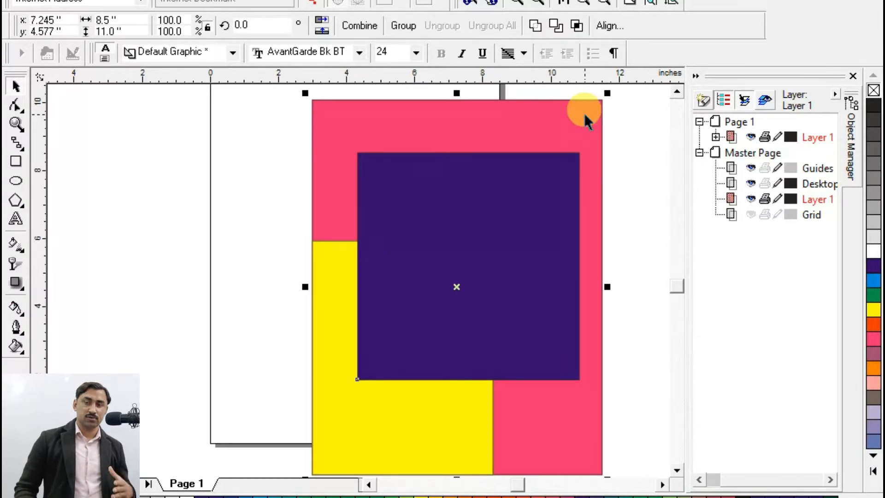
click(610, 146)
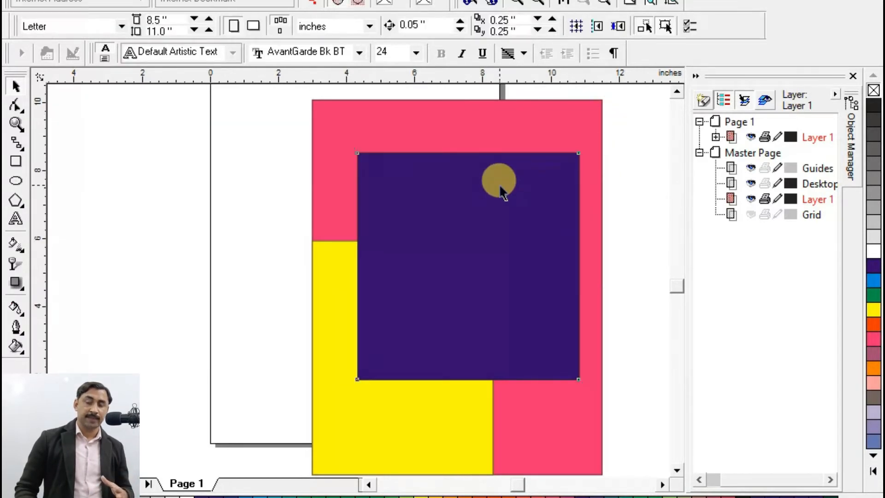
click(500, 188)
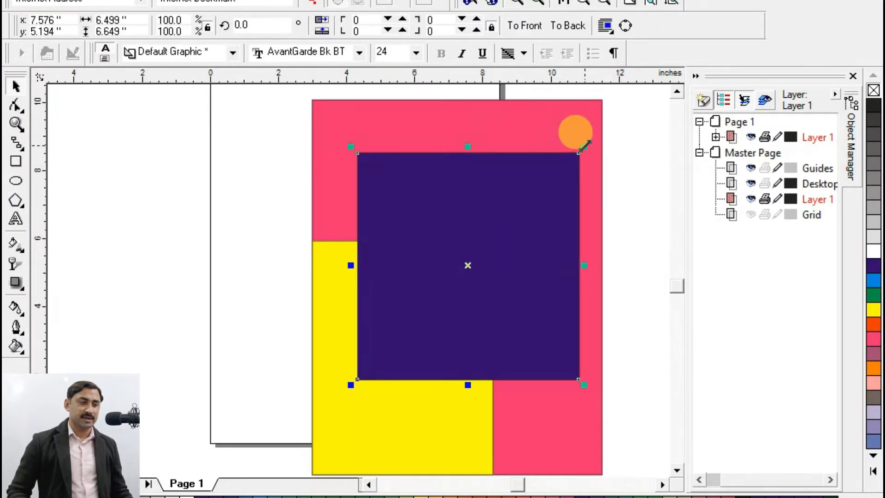
drag(492, 195, 195, 168)
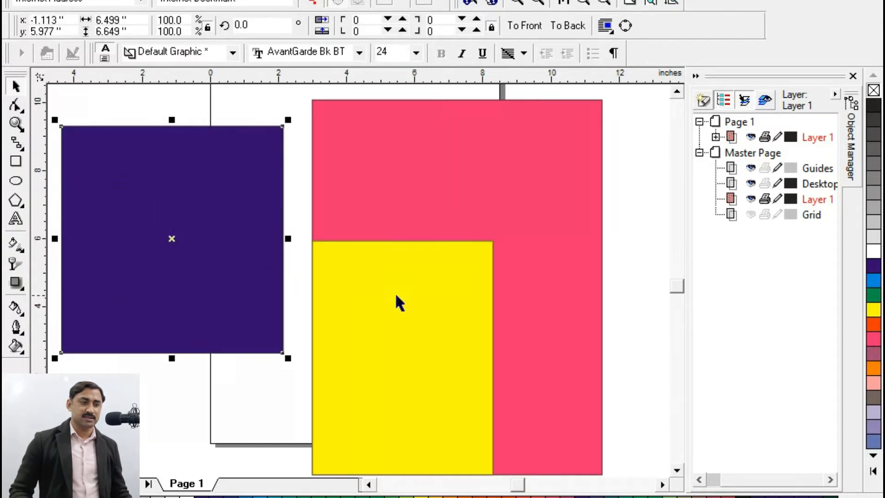
Move the yellow and pink rectangles separately, placing the pink one lower on the page and the yellow one above it.
click(411, 322)
drag(412, 323, 670, 293)
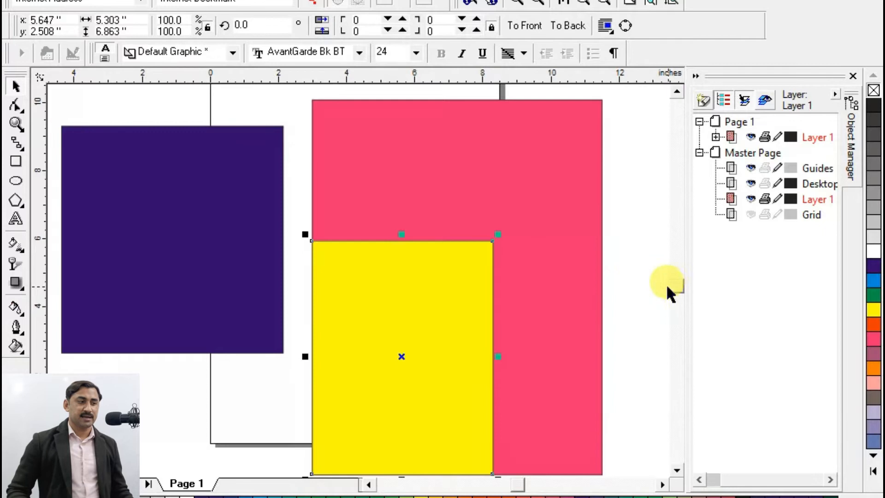
drag(413, 323, 424, 264)
drag(556, 195, 557, 233)
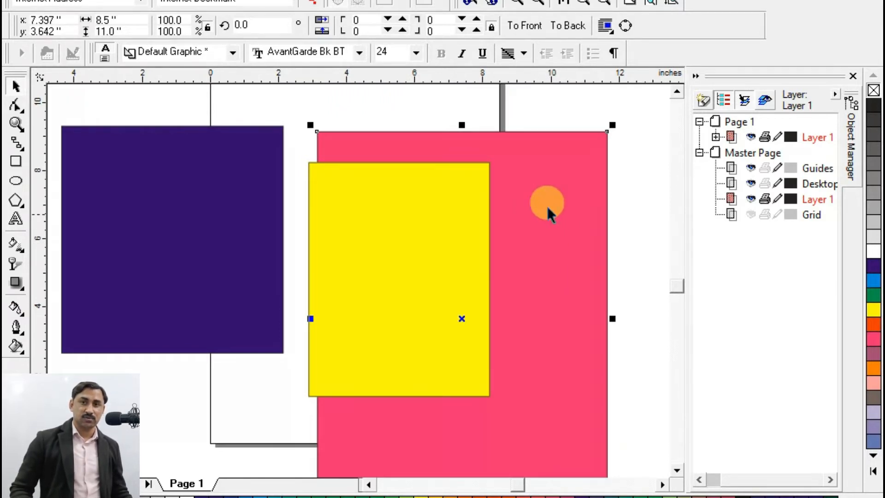
drag(578, 165, 650, 282)
drag(602, 258, 466, 282)
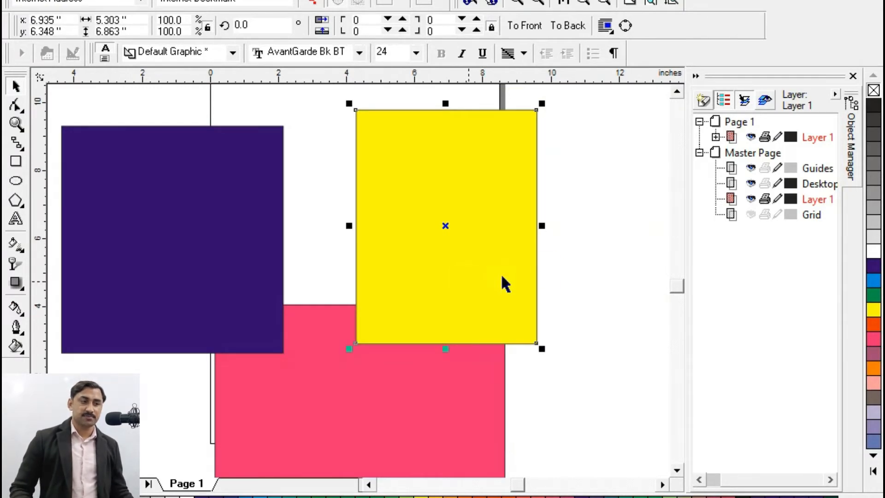
key(Escape)
drag(502, 266, 586, 265)
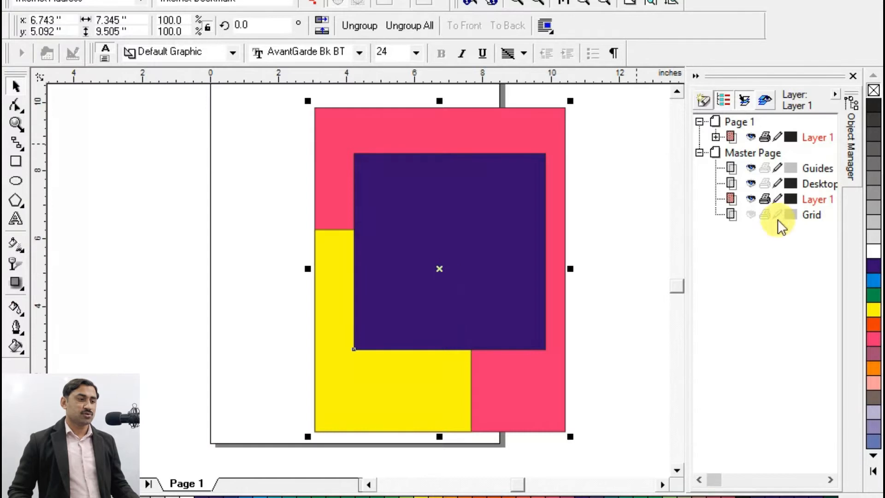
Move the grouped artwork to about x 5.96, y 4.94 inches and keep it selected.
click(627, 185)
click(483, 218)
drag(483, 218, 462, 237)
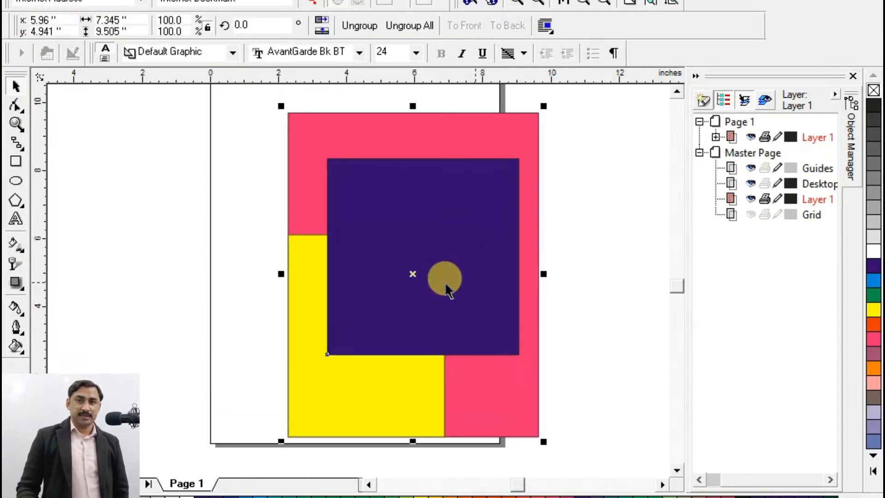
click(597, 192)
click(494, 209)
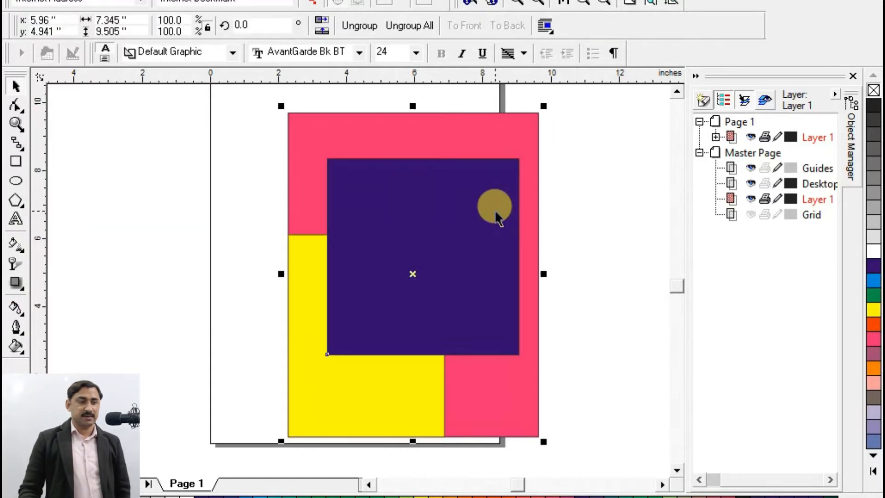
Ungroup the artwork and move the purple rectangle left and the yellow one right to about x 9.56, y 5.25 inches.
click(589, 201)
drag(470, 229, 201, 220)
drag(372, 282, 675, 231)
drag(622, 243, 461, 231)
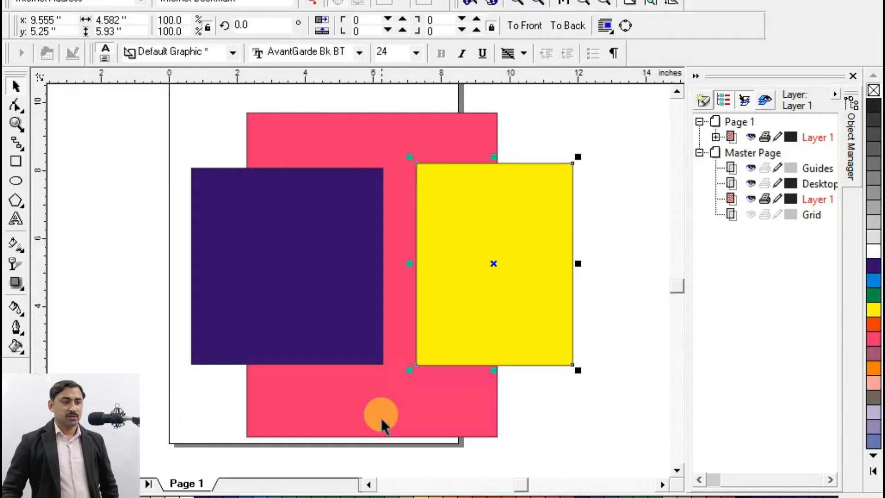
Export only the selected yellow rectangle to Local Disk (D:) as "export file.cmx" in CMX - Corel Presentation Exchange 6/7 format.
key(ctrl+e)
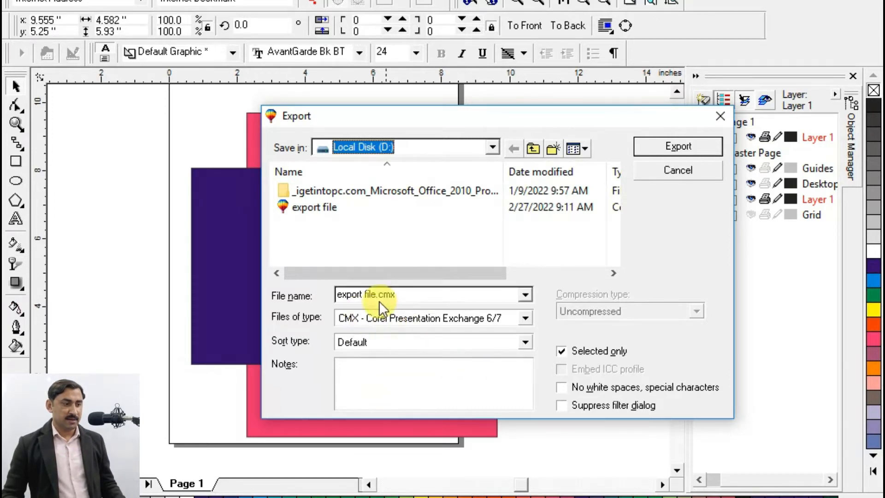
click(521, 321)
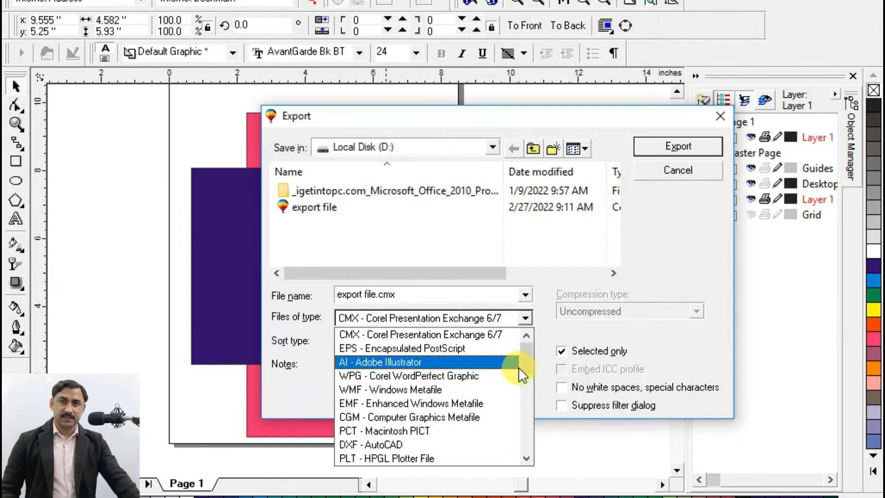
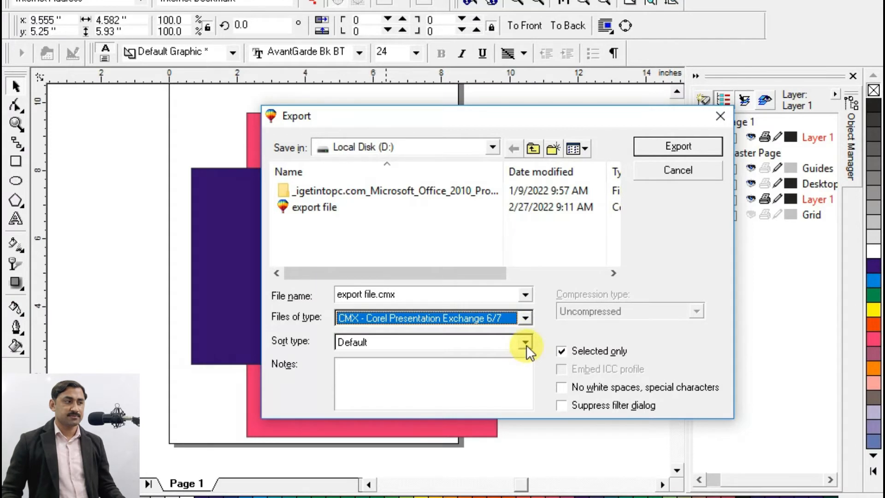
click(526, 343)
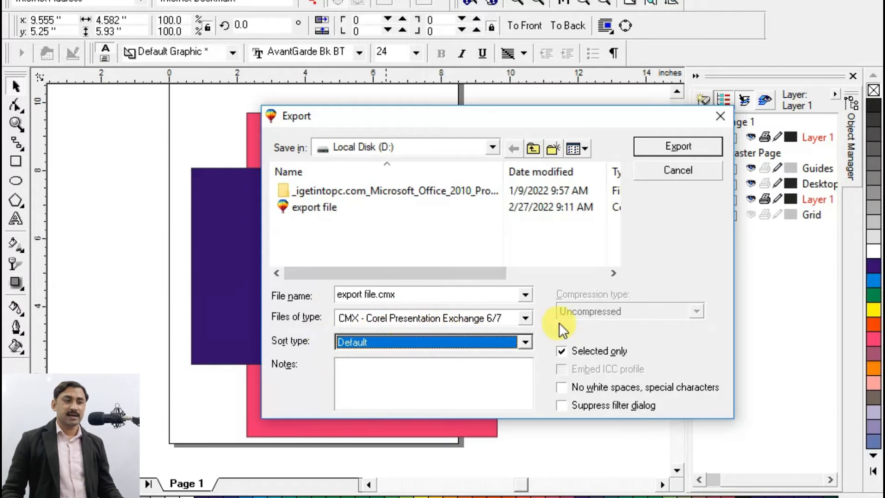
click(677, 149)
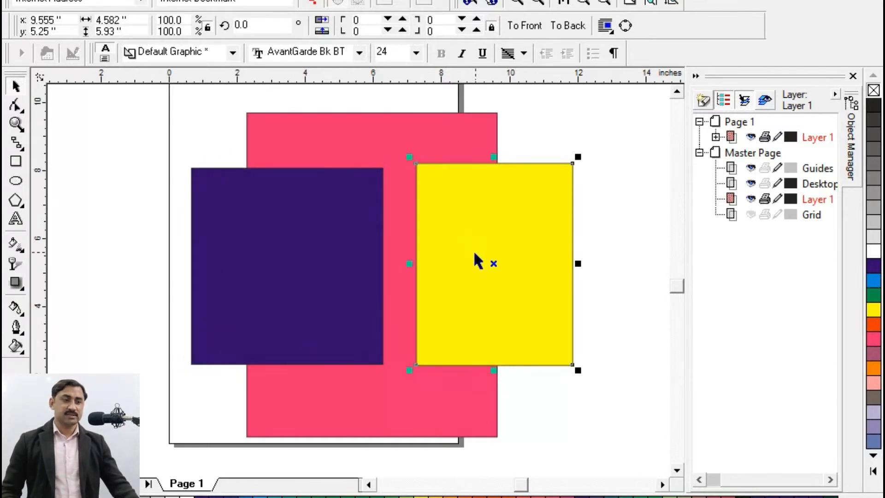
click(627, 221)
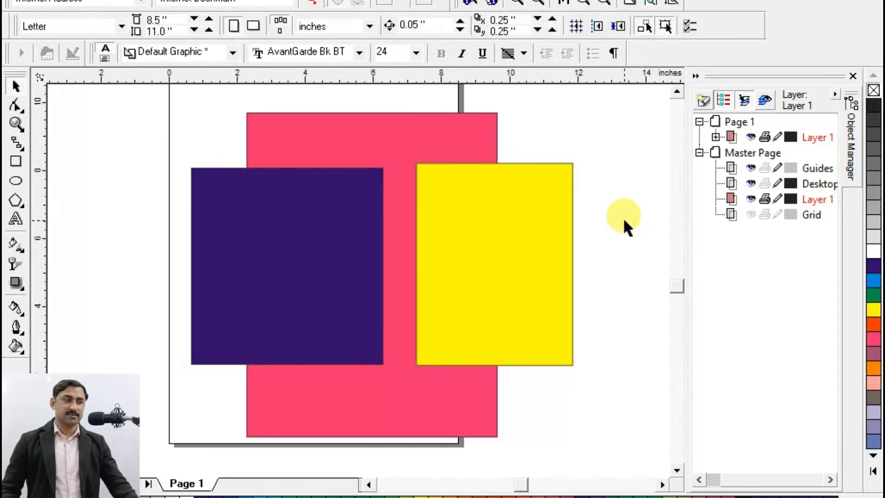
click(510, 227)
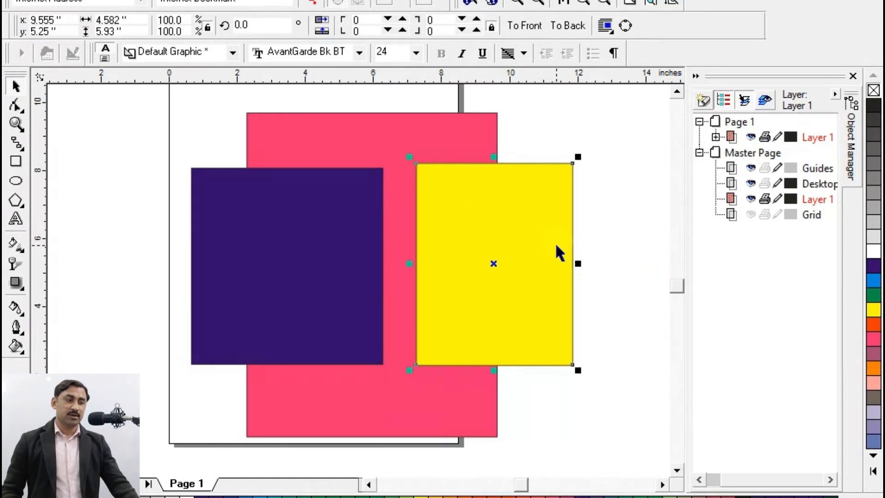
click(619, 223)
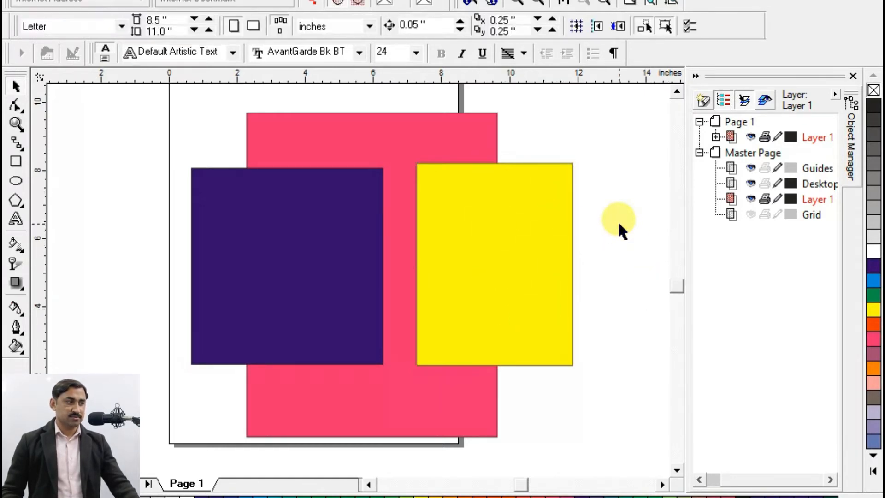
click(435, 122)
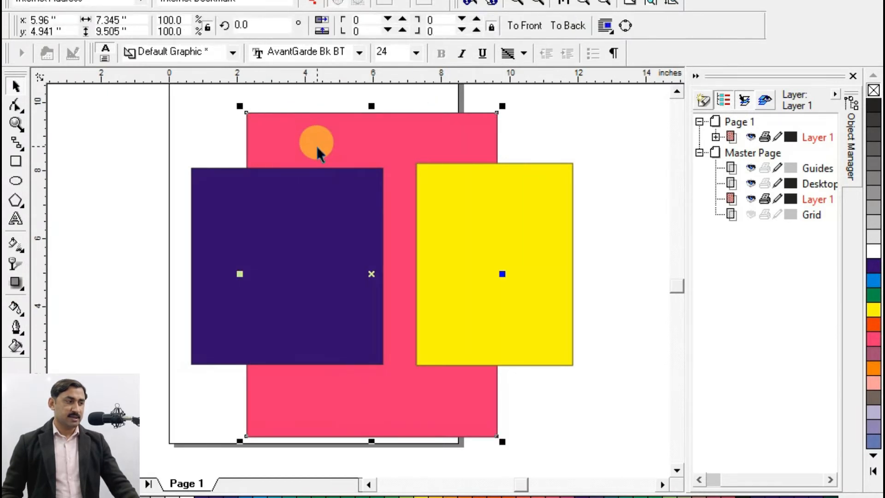
click(601, 192)
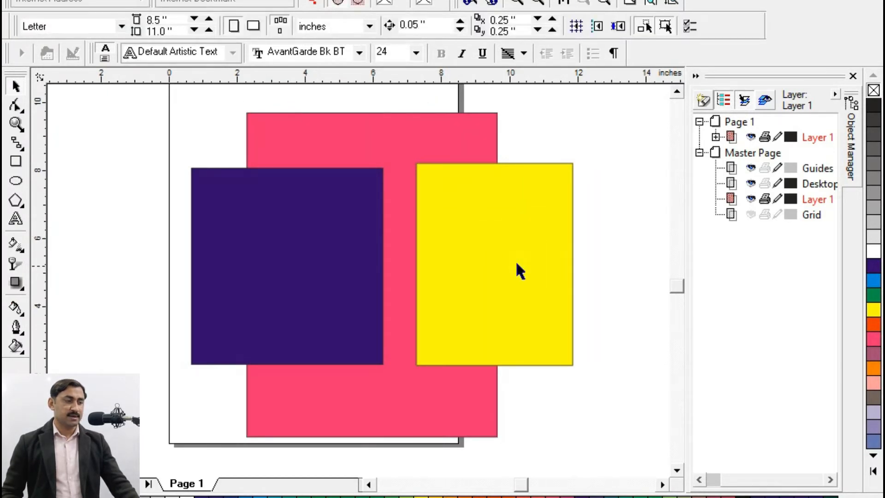
Resize the yellow rectangle to about 4.63 by 5.99 inches and move it to about x 10.26, y 5.03 inches.
click(504, 224)
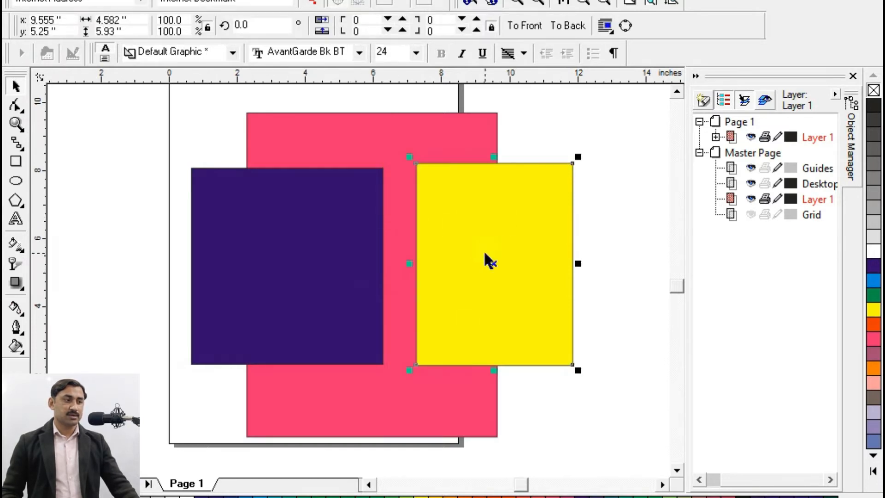
click(61, 20)
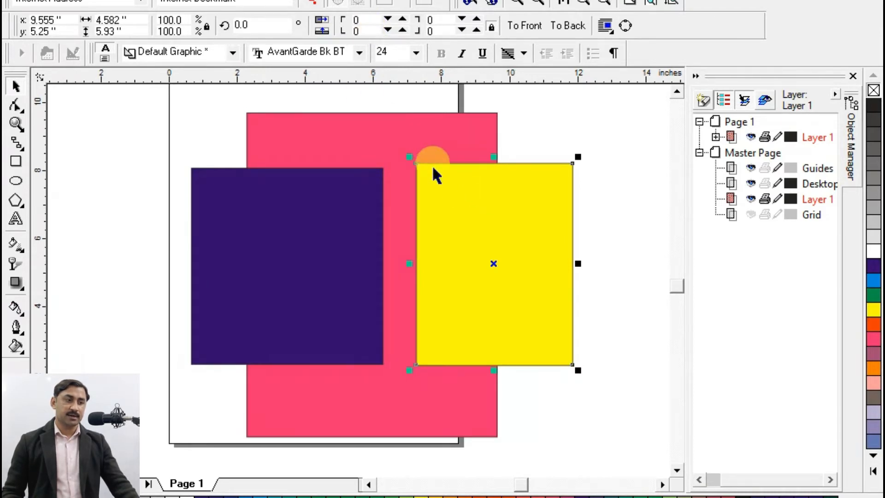
drag(578, 157, 556, 156)
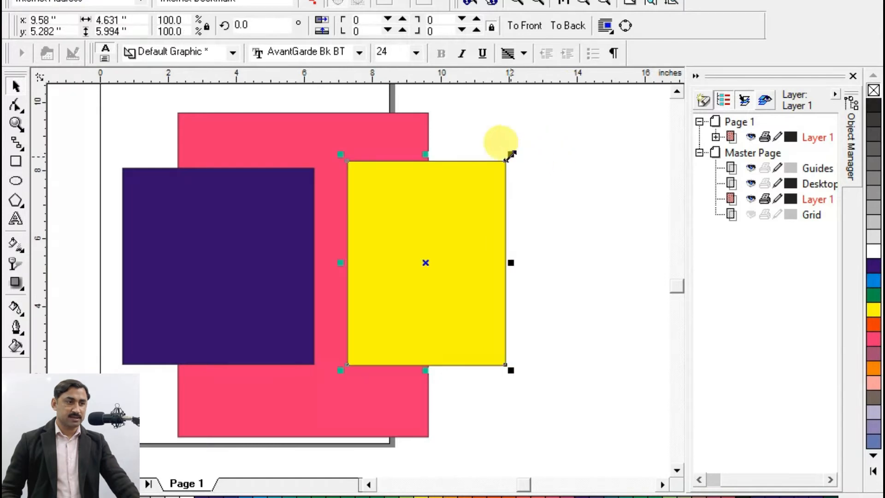
drag(421, 233, 471, 242)
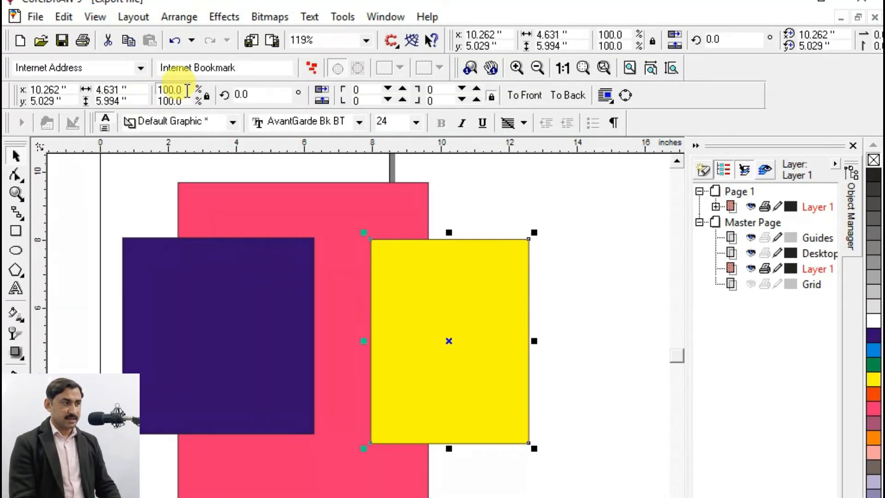
Scale the yellow rectangle to 30% of its size both horizontally and vertically.
click(186, 91)
key(BackSpace)
key(BackSpace)
key(BackSpace)
key(BackSpace)
key(BackSpace)
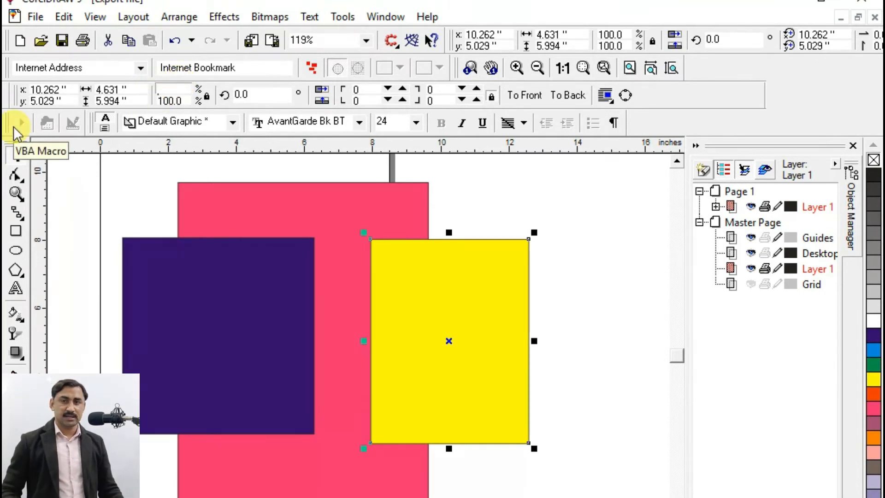
text(30)
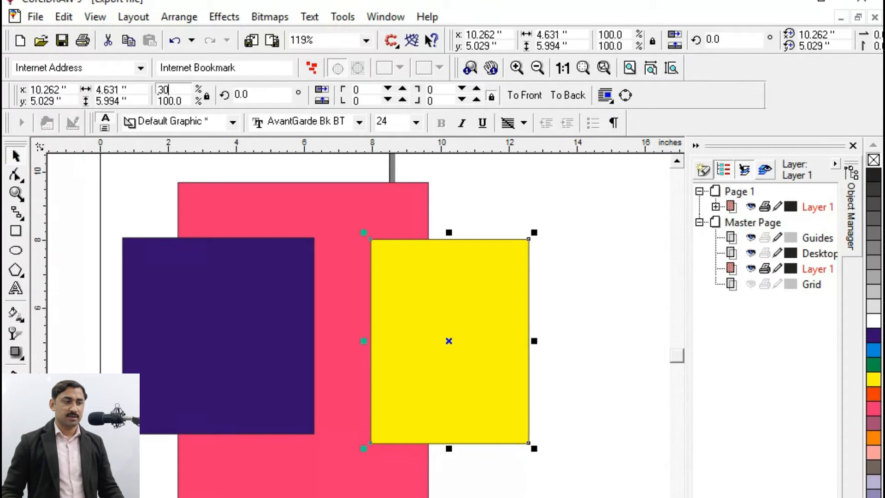
key(Tab)
text(30)
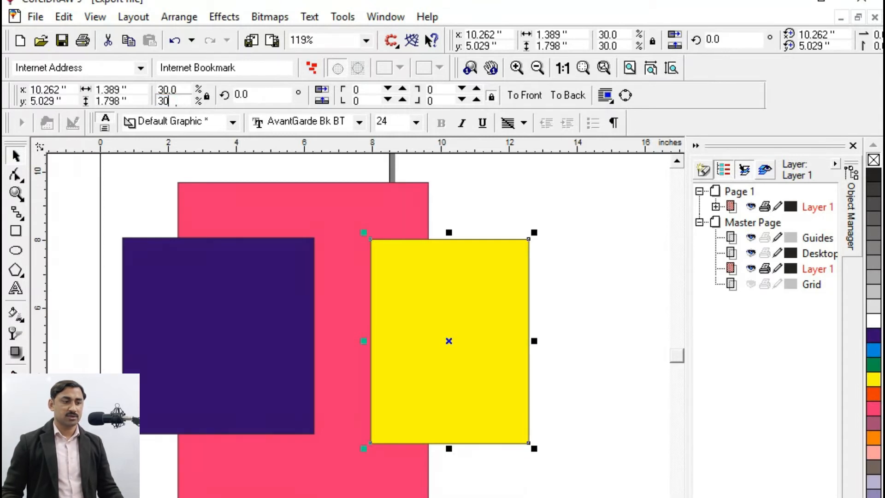
key(Return)
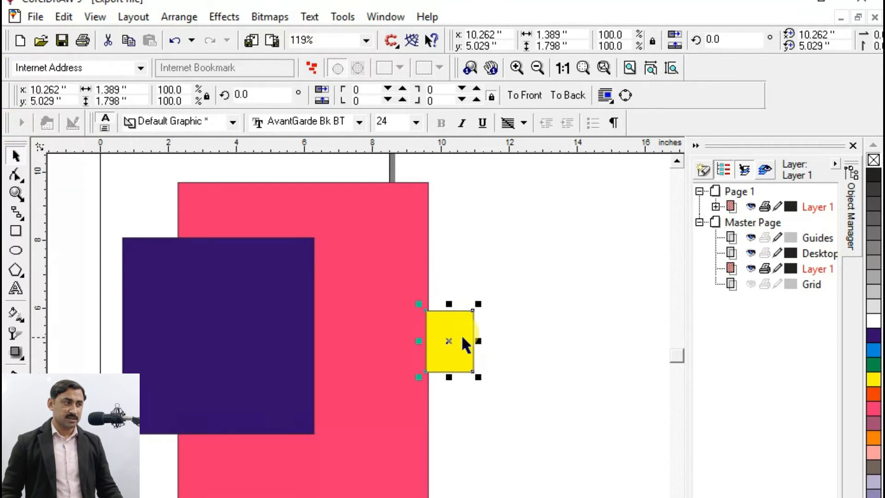
Enlarge the yellow rectangle freehand to about 6.77 inches high, and enter a width of 6.9 and a height of 3.9 inches with proportions locked.
drag(478, 303, 612, 233)
drag(564, 369, 612, 433)
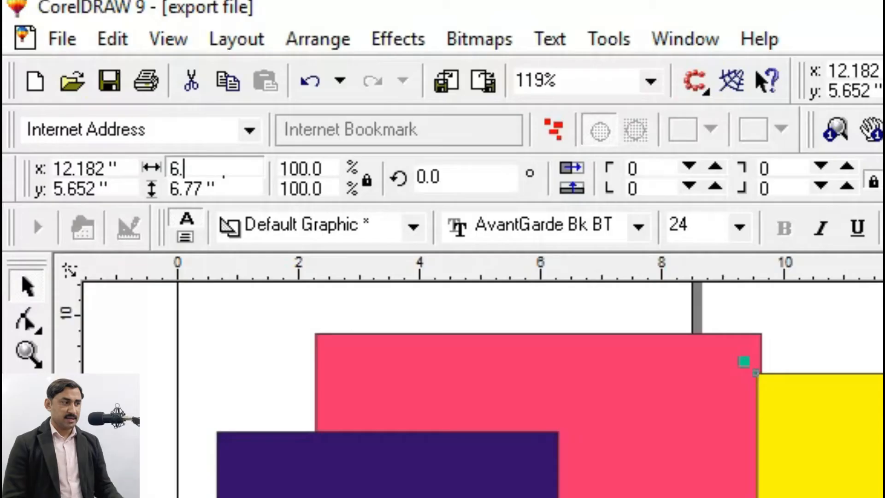
text(9)
key(Tab)
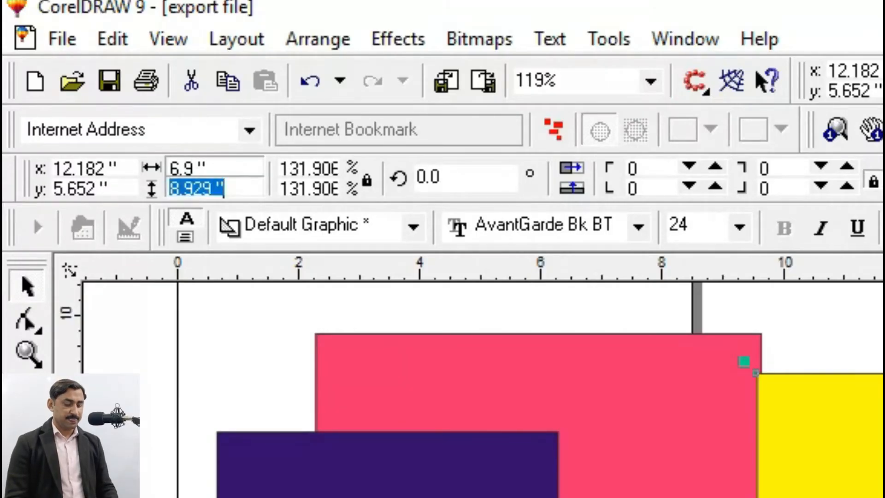
text(3.9)
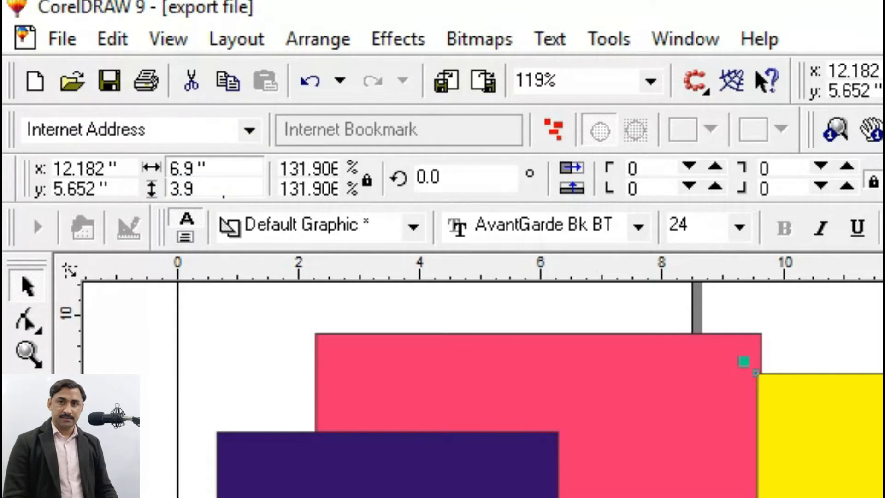
key(Return)
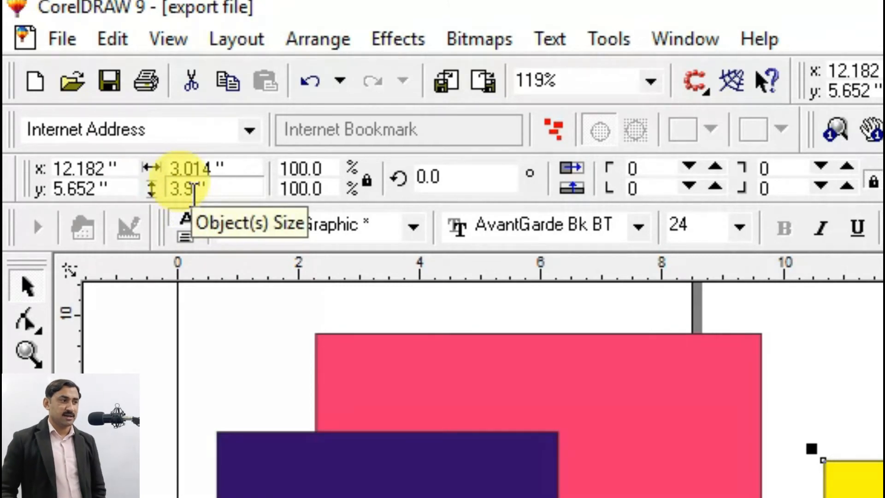
Set the yellow rectangle's width to 6.9 inches while proportional sizing is locked.
click(236, 165)
key(BackSpace)
key(BackSpace)
key(BackSpace)
key(BackSpace)
key(BackSpace)
key(BackSpace)
key(BackSpace)
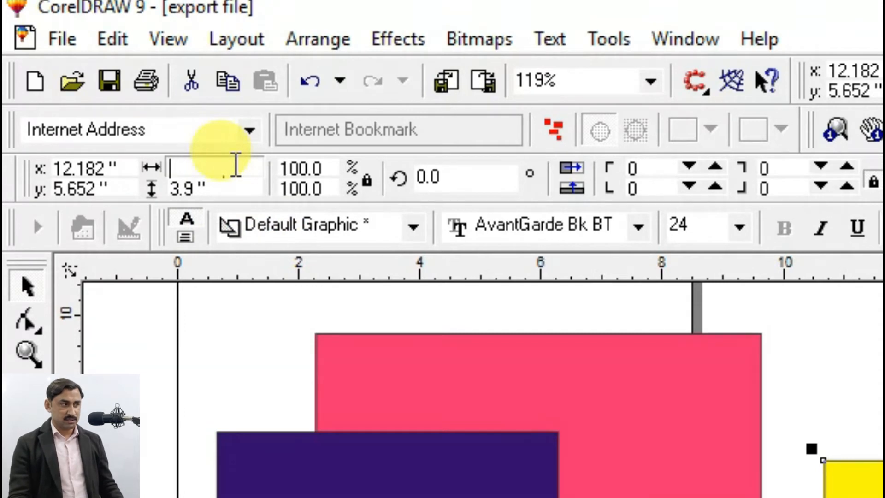
text(6.9)
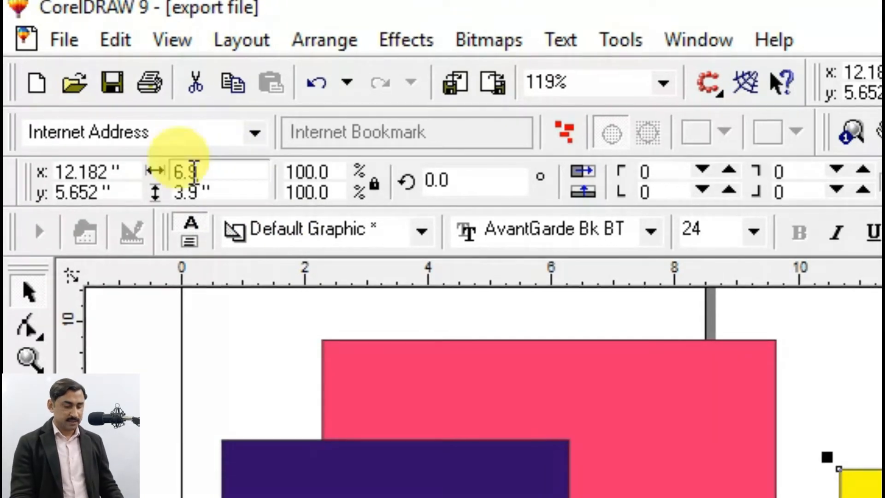
click(191, 171)
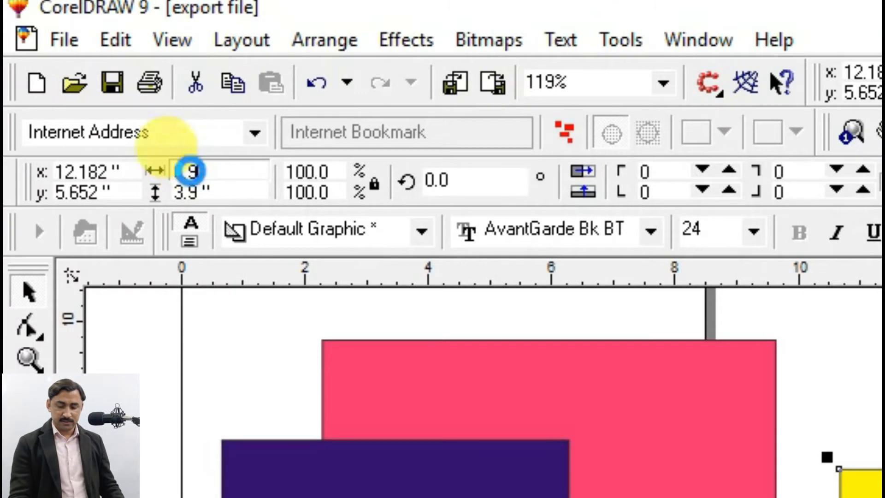
key(Return)
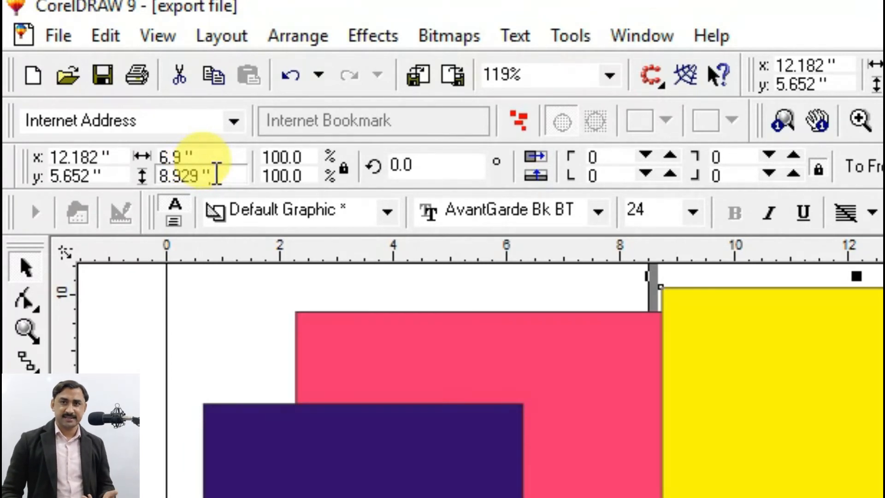
Set the yellow rectangle's height to 3.9 inches while proportional sizing is locked.
key(BackSpace)
key(BackSpace)
key(BackSpace)
key(BackSpace)
key(BackSpace)
key(BackSpace)
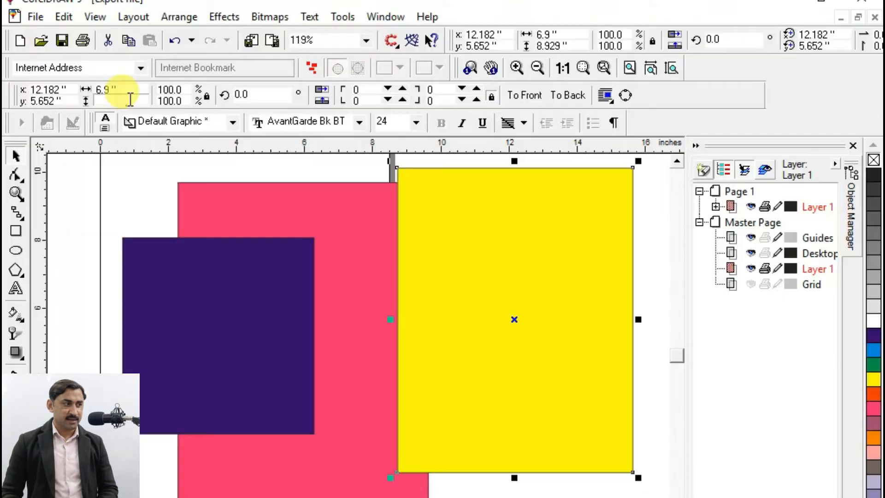
key(BackSpace)
text(3.9)
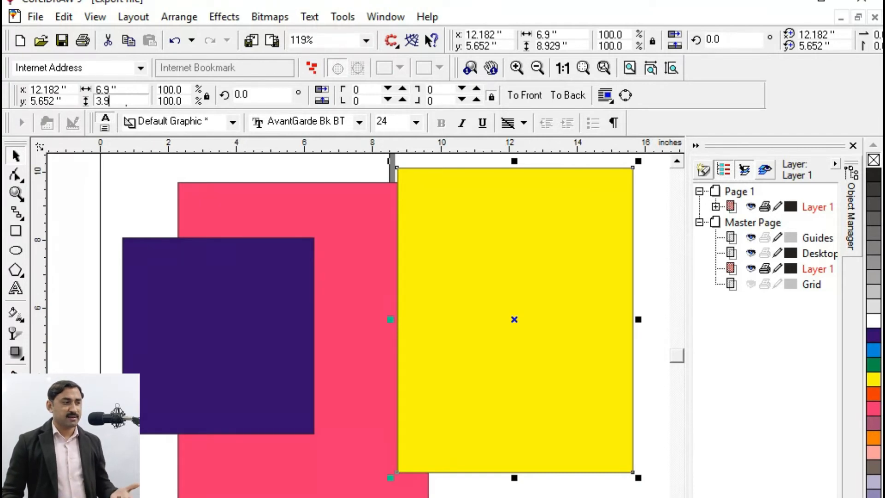
key(Return)
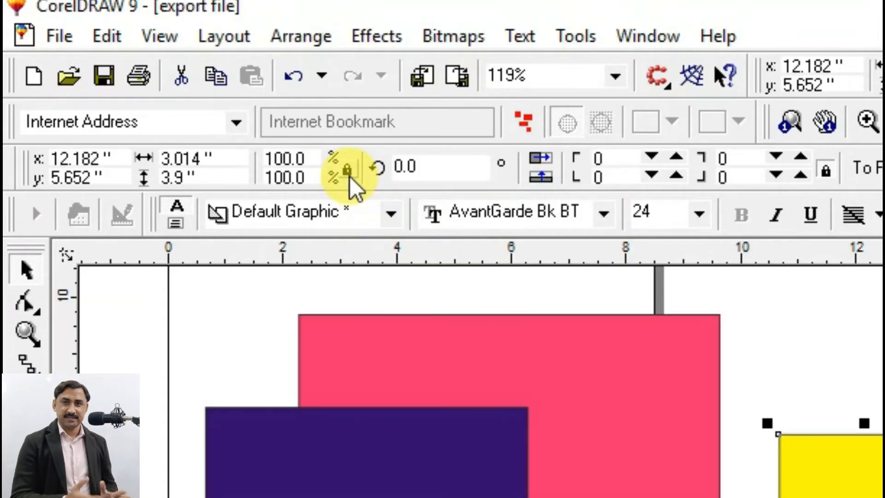
Unlock non-proportional sizing and set the yellow rectangle to 6.9 inches wide by 3.9 inches high.
click(344, 173)
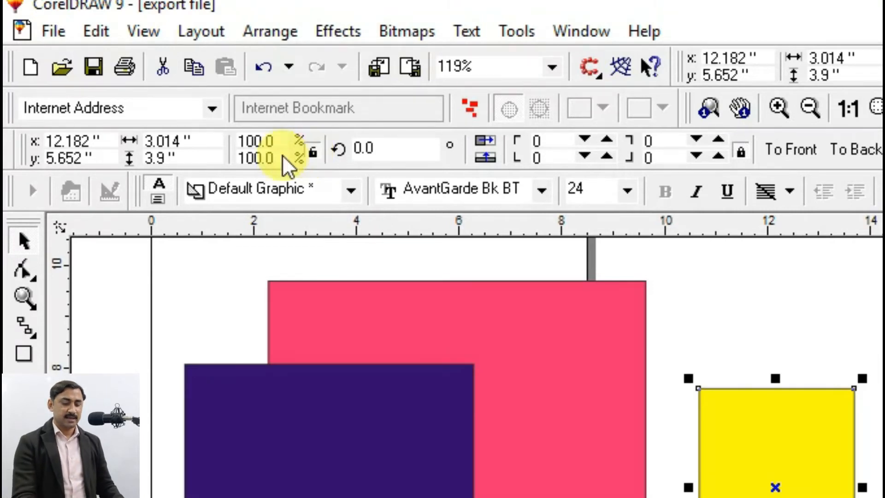
click(203, 139)
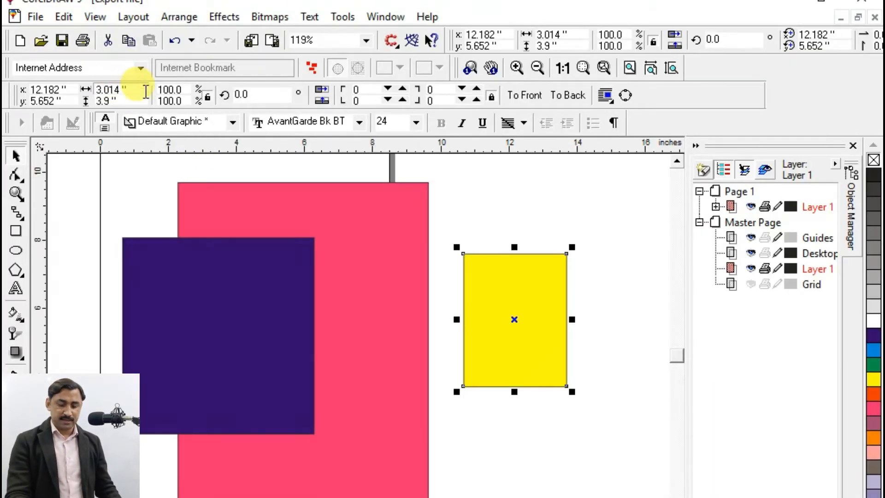
click(139, 87)
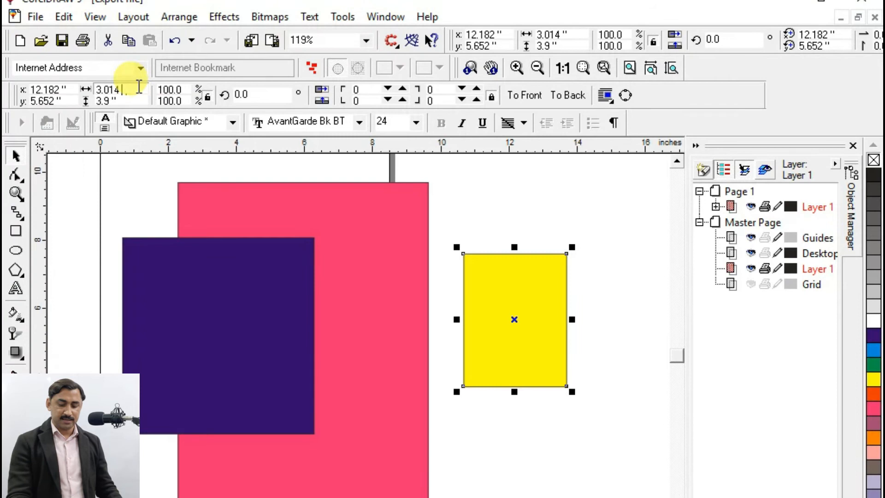
key(BackSpace)
key(BackSpace)
key(BackSpace)
key(BackSpace)
key(BackSpace)
text(6.9)
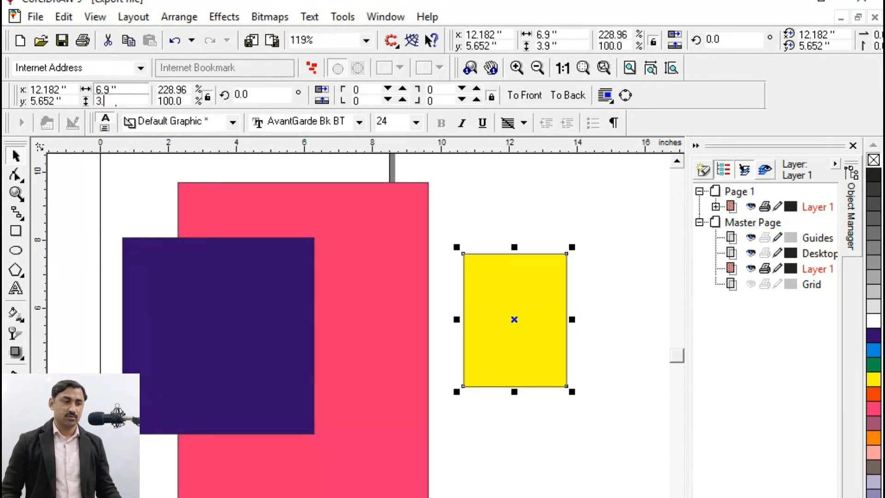
key(Return)
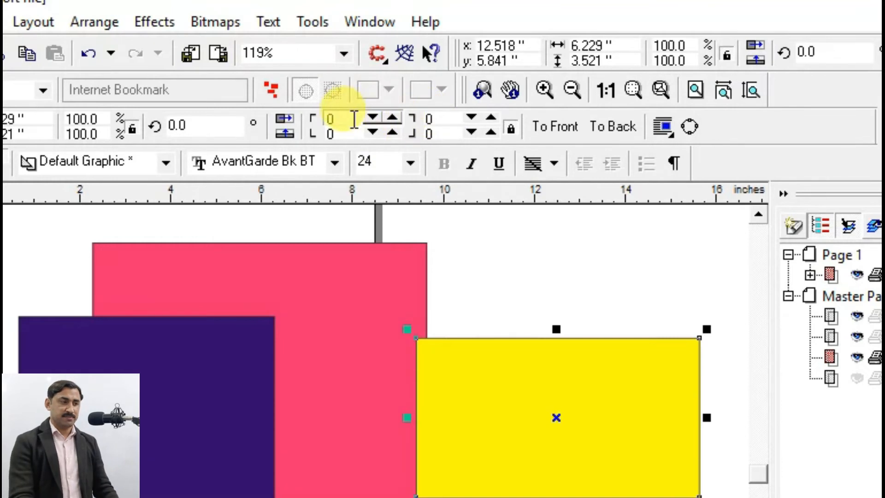
Round all four corners of the yellow rectangle together with a corner roundness of 100.
key(BackSpace)
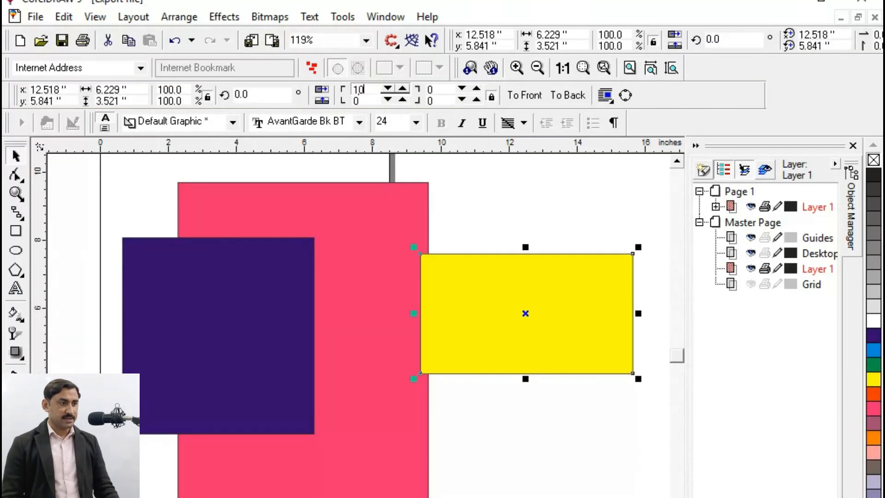
text(100)
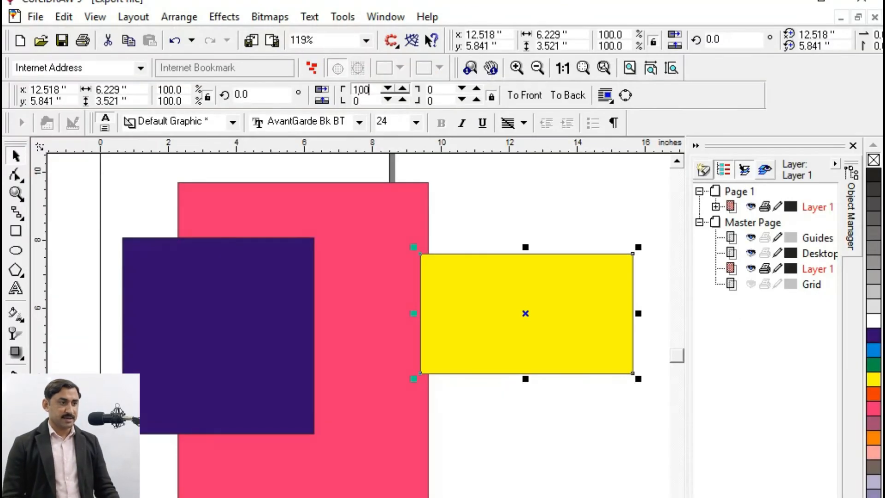
key(Tab)
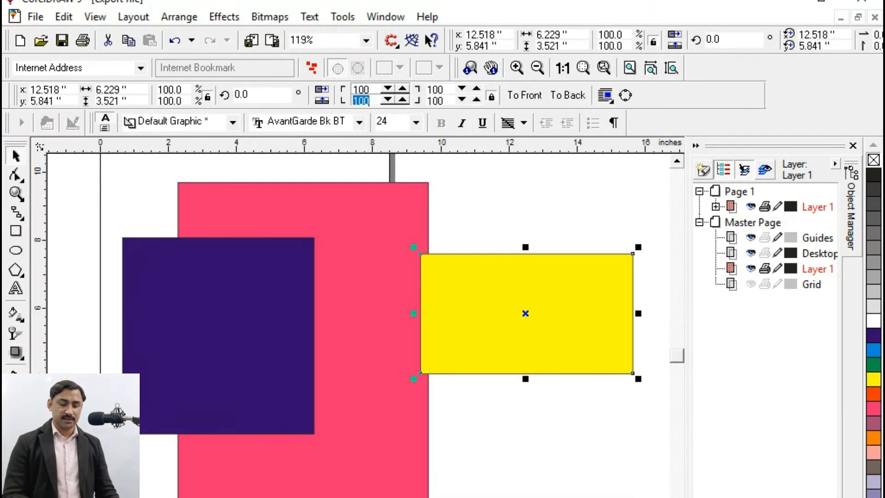
Unlock the yellow shape's corner roundness and set its bottom-left and top-right corners to 0, keeping the other two at 100.
click(367, 87)
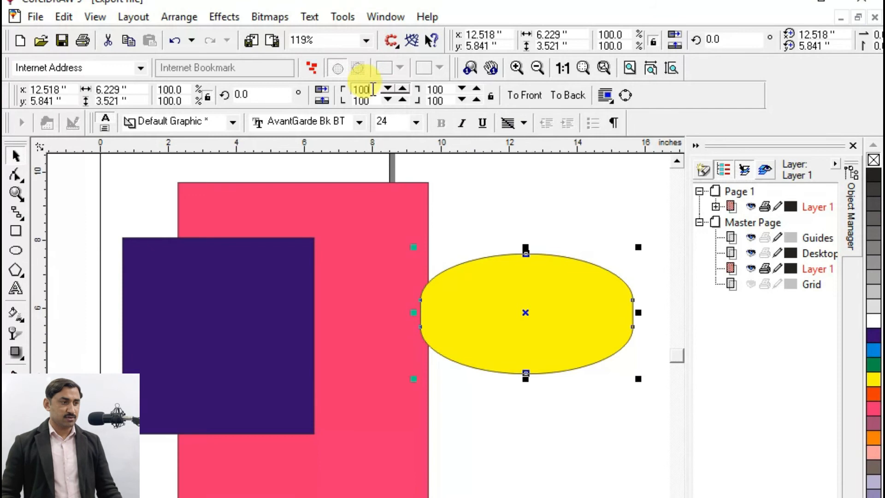
key(Tab)
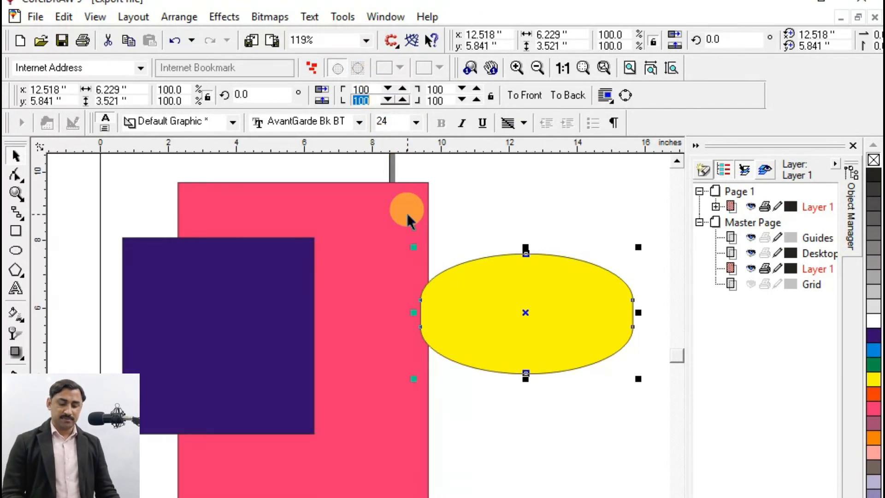
text(0)
key(Tab)
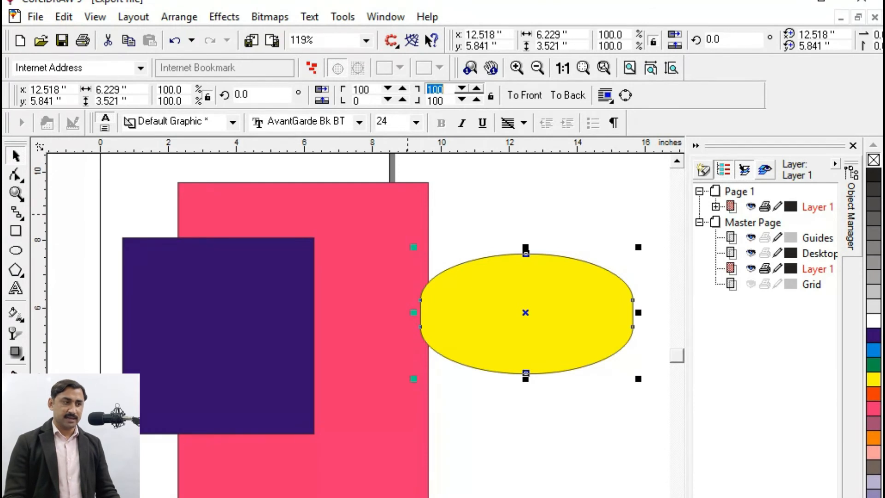
text(0)
key(Tab)
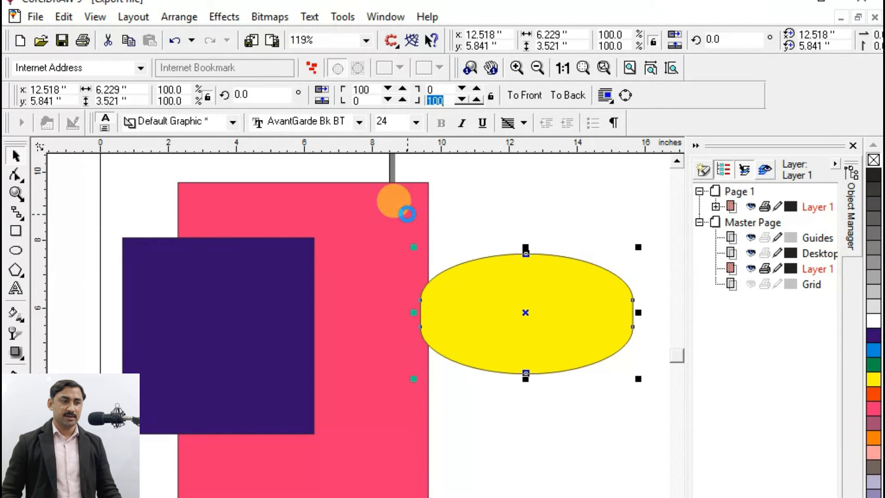
key(Return)
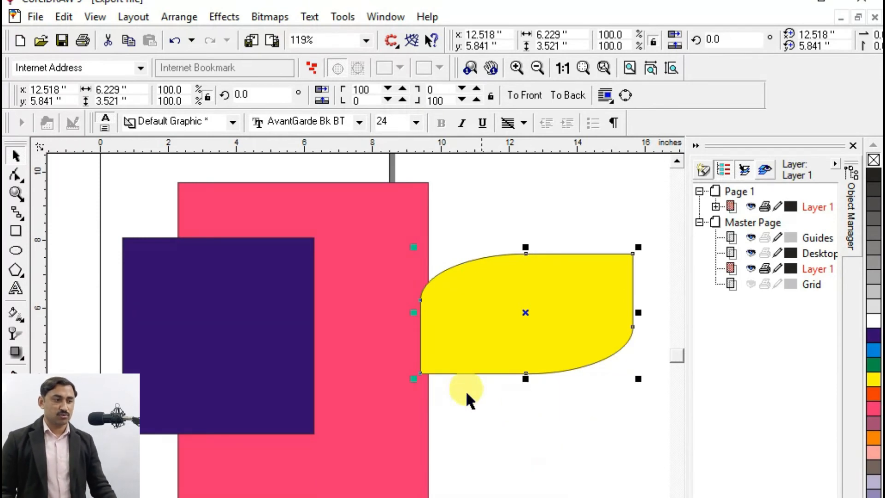
Enlarge the yellow shape to about 8.10 by 4.58 inches and set its top-left and bottom-right corner roundness to 50.
drag(414, 378, 350, 415)
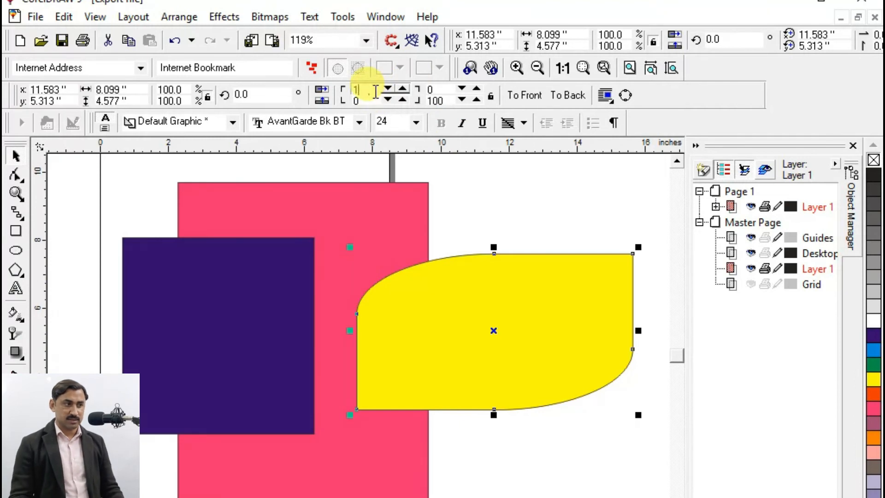
text(50)
key(Tab)
key(Tab)
key(Tab)
text(50)
key(Return)
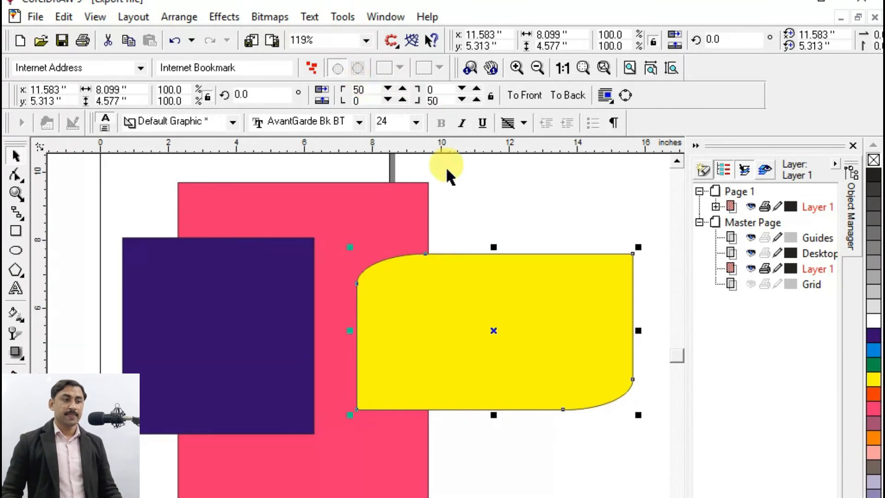
Select the pink rectangle, bring it in front of the purple and yellow shapes, and send it back behind them.
click(541, 220)
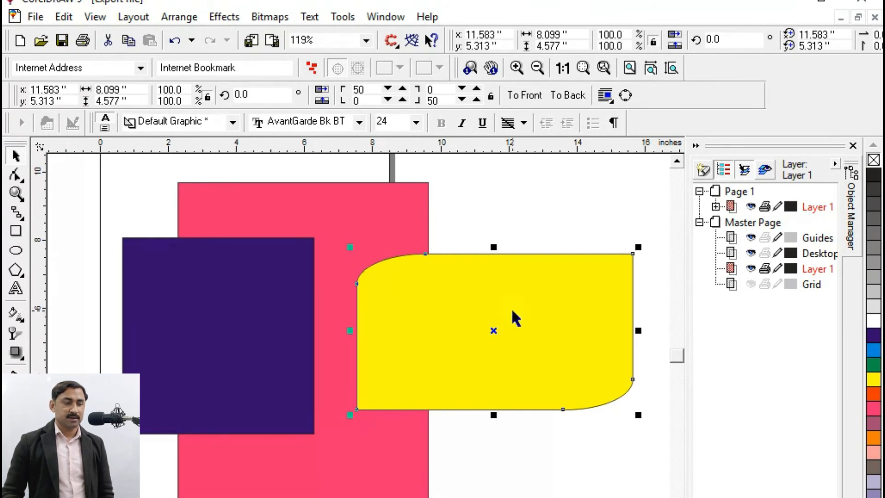
click(407, 203)
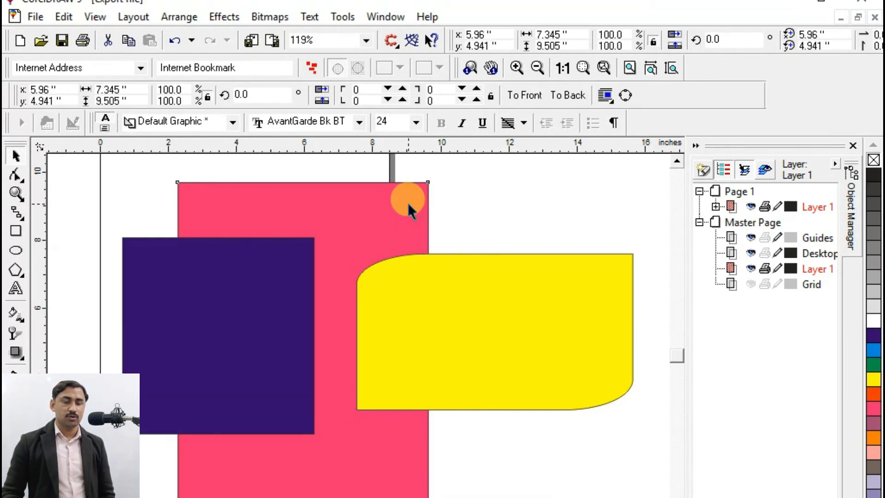
click(280, 263)
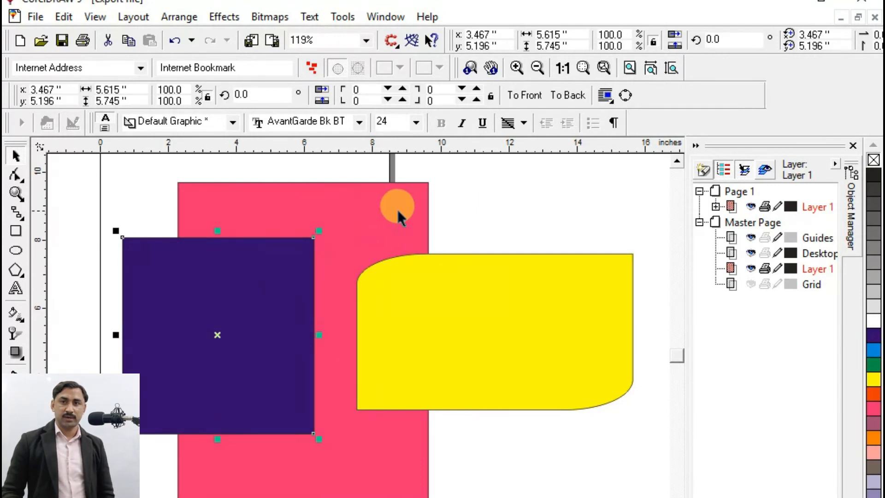
click(406, 200)
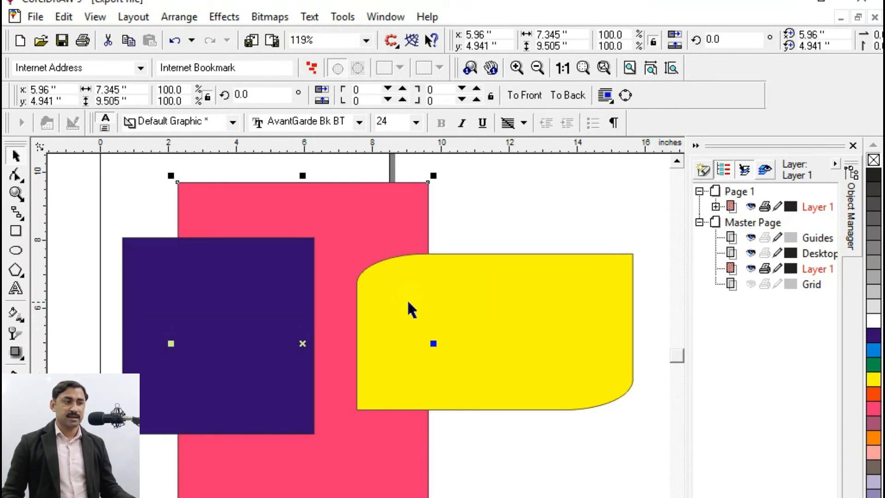
click(400, 174)
click(421, 196)
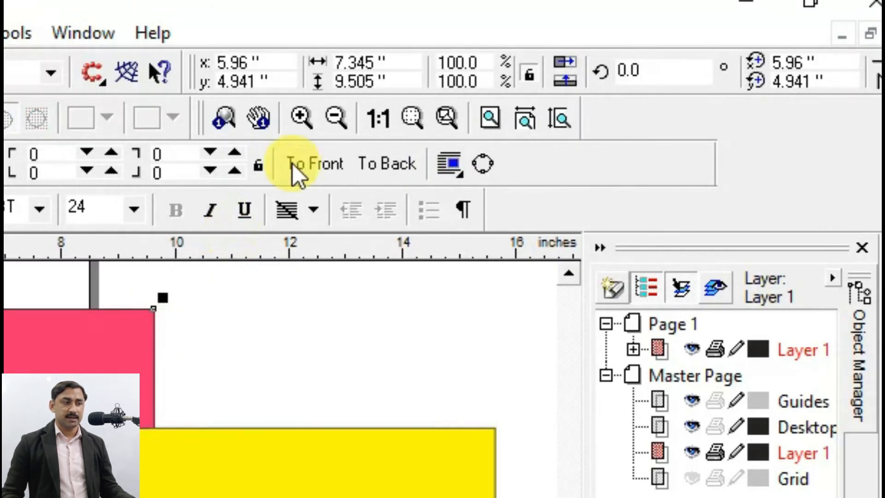
click(295, 163)
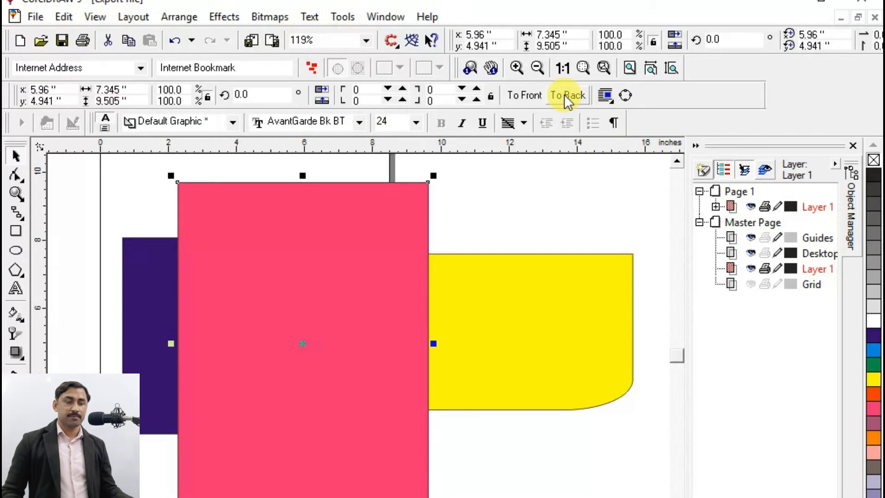
click(395, 152)
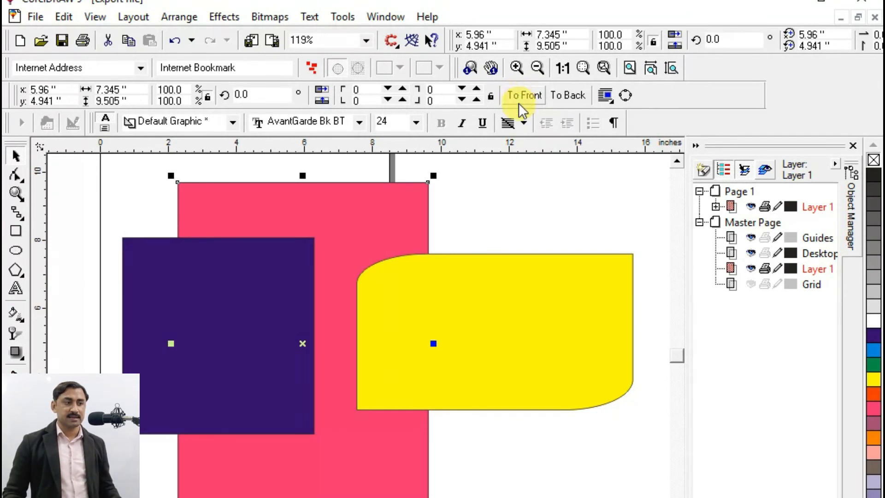
Raise the pink rectangle to the front once more, send it to the back and clear the selection.
click(413, 201)
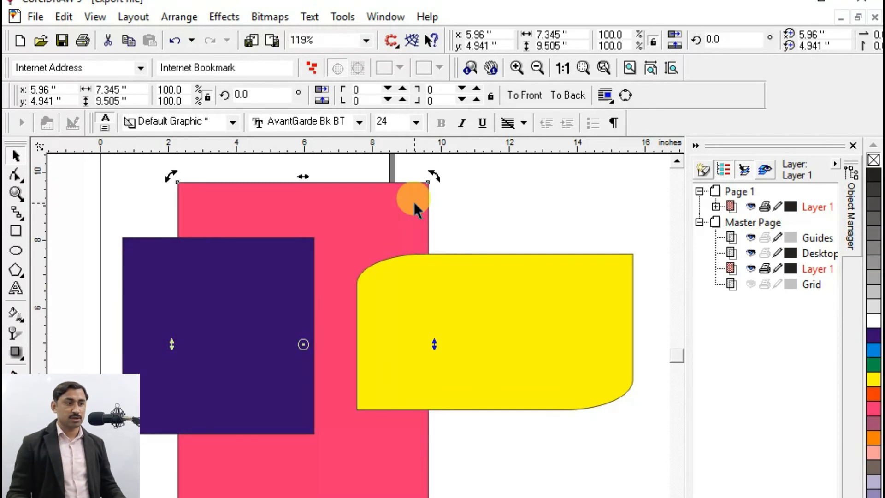
key(shift+Page_Up)
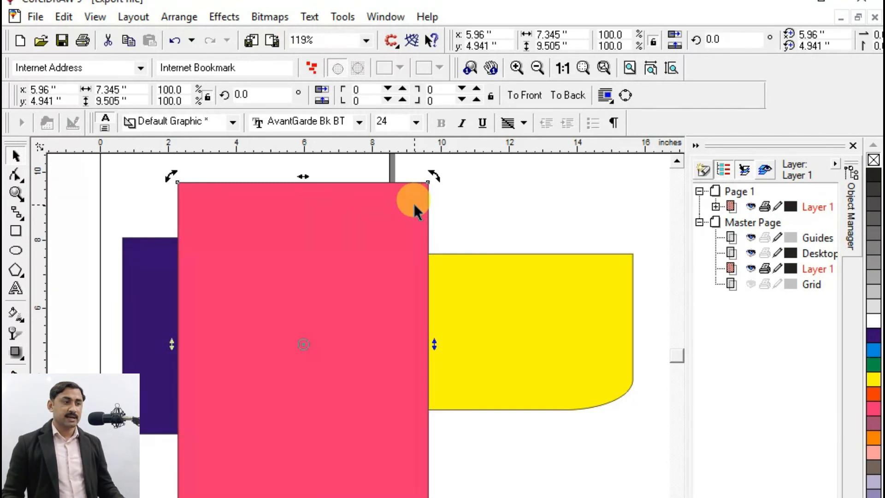
click(475, 187)
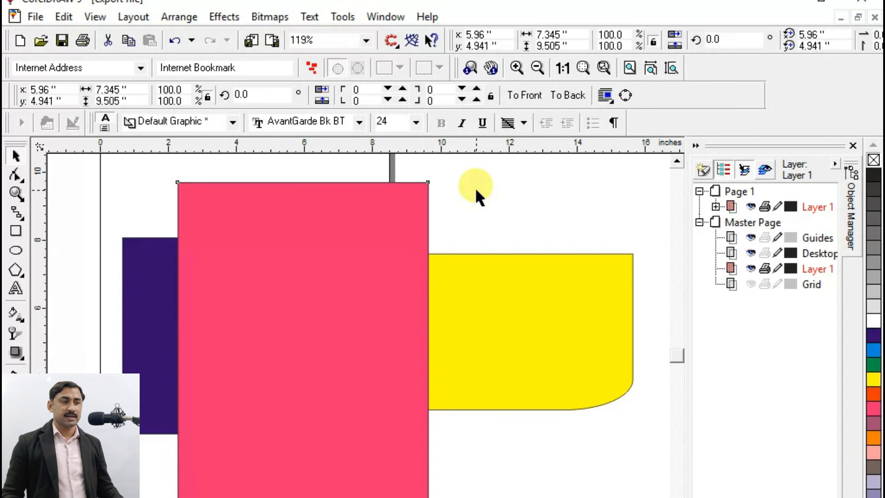
click(378, 236)
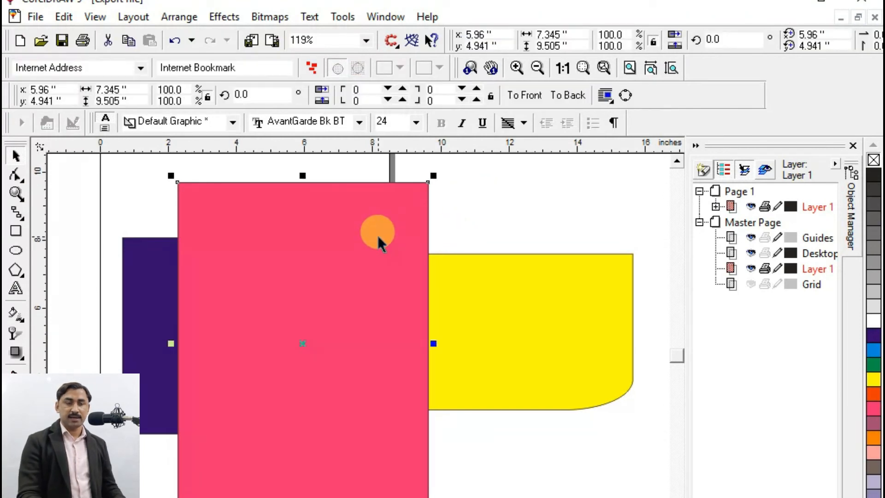
key(shift+Page_Down)
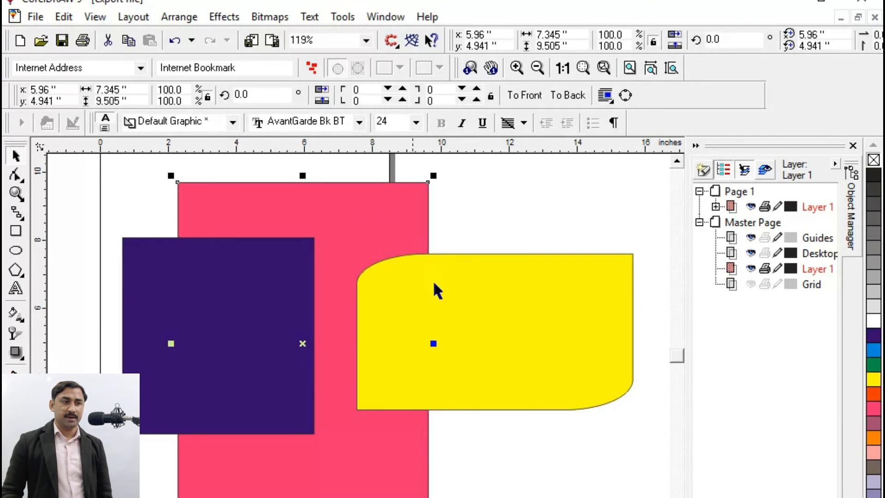
click(483, 212)
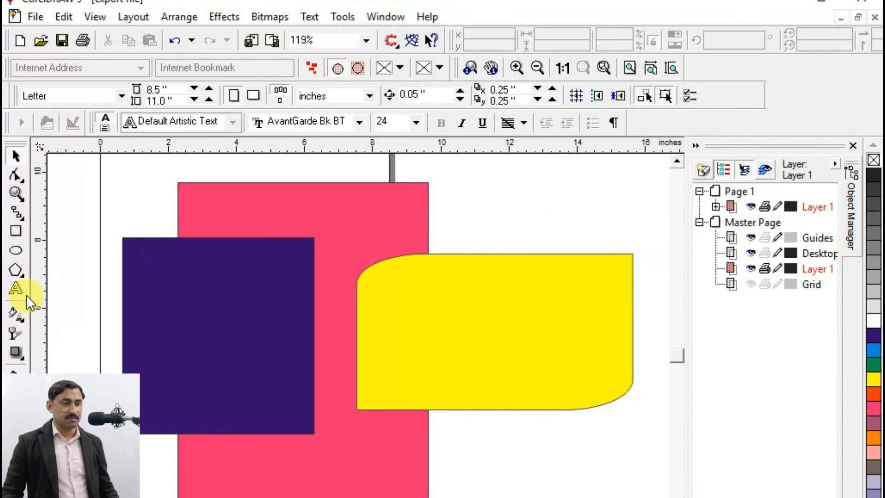
Add the channel name as artistic text on the yellow shape and enlarge it proportionally to about 5.89 by 0.69 inches.
click(16, 289)
click(416, 307)
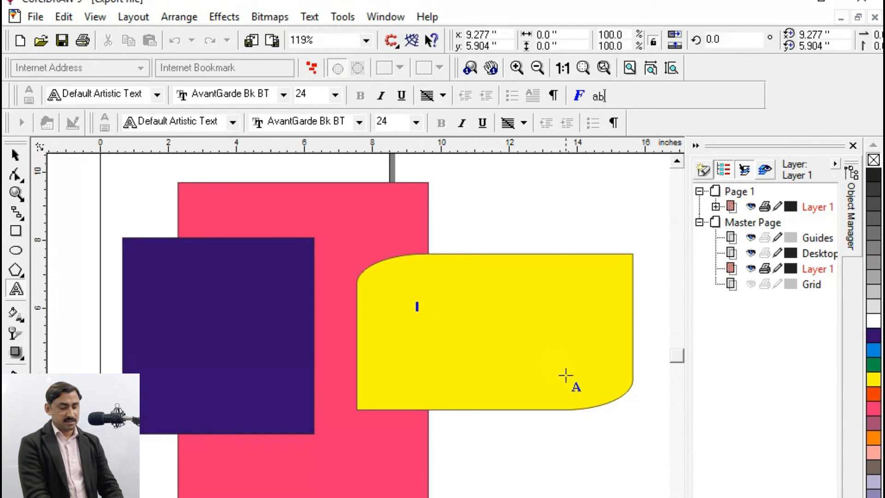
text(Sadar Khan TV)
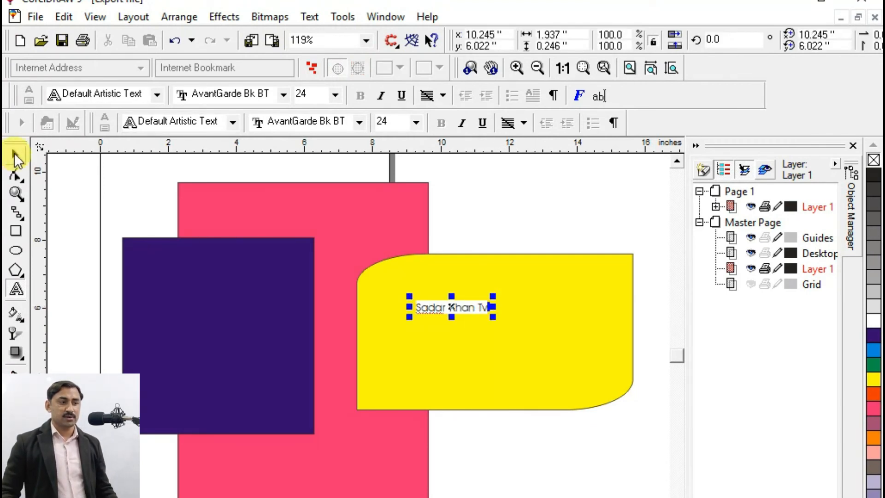
click(16, 158)
drag(492, 317, 609, 346)
click(562, 371)
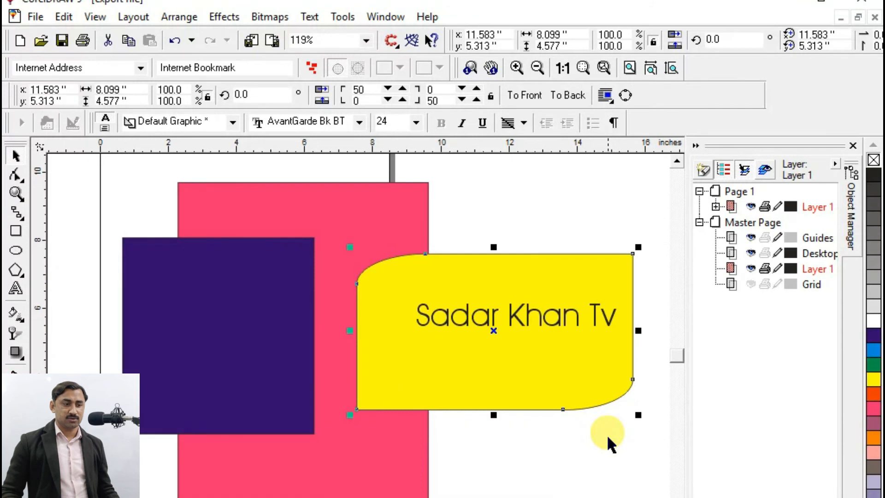
drag(638, 415, 536, 380)
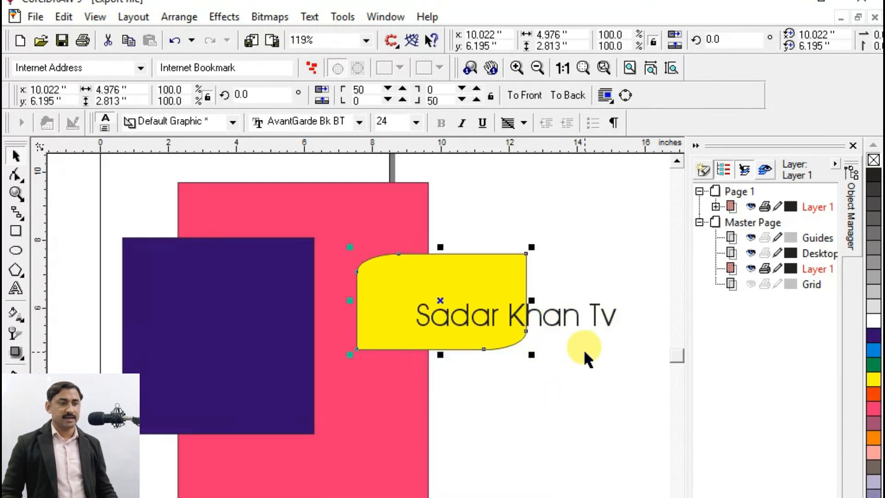
key(ctrl+z)
click(603, 475)
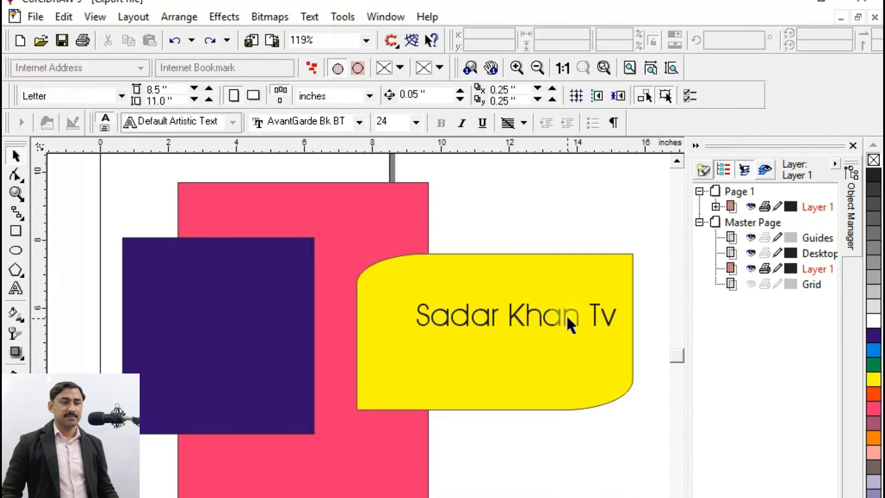
Select the text and examine the drawing zoomed in, zoomed out, fitted to the selection, to all objects, and to the page, its width and height.
click(570, 317)
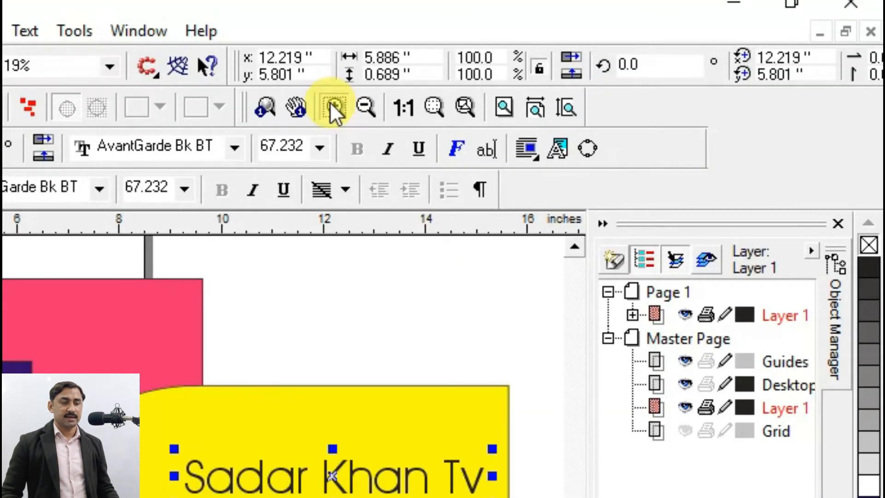
click(515, 66)
click(331, 106)
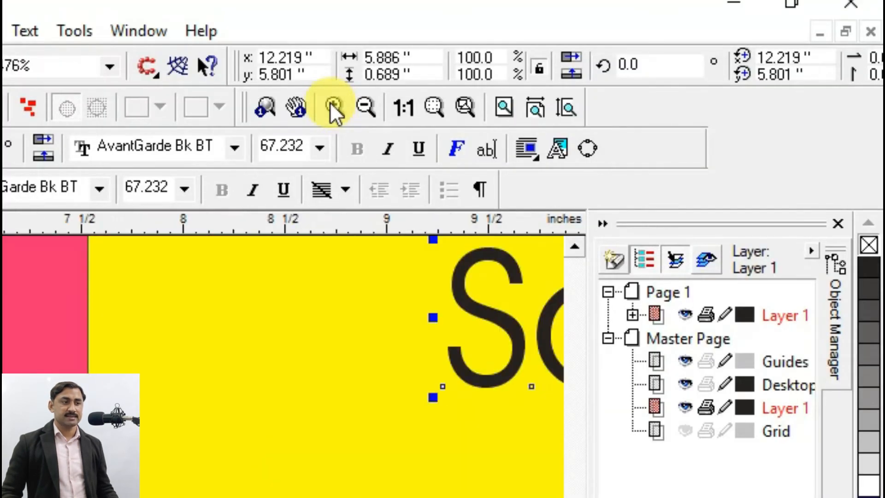
click(364, 106)
click(364, 106)
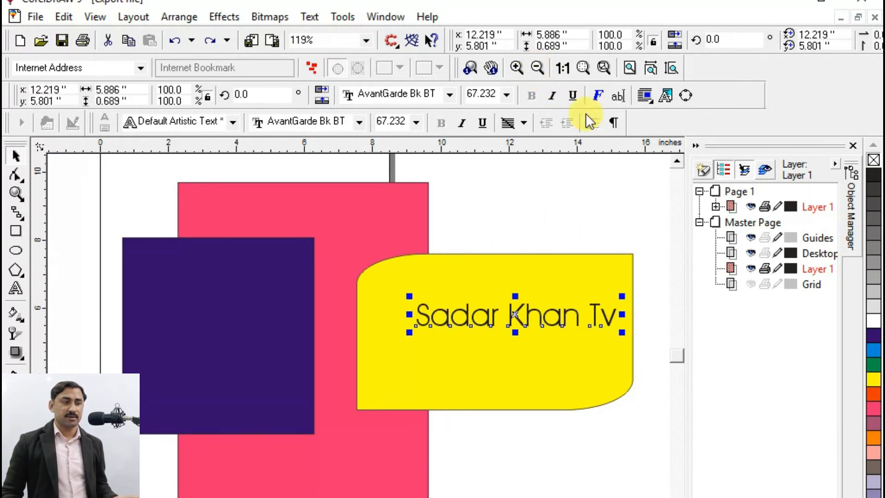
click(583, 67)
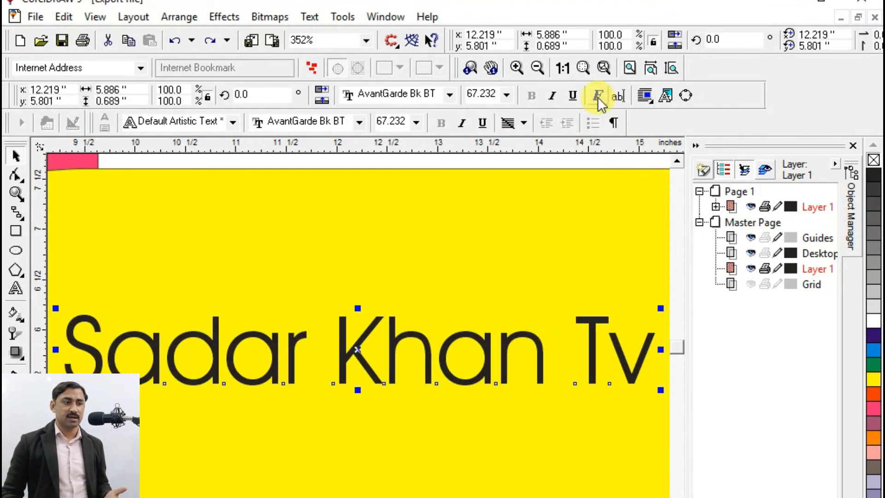
click(607, 68)
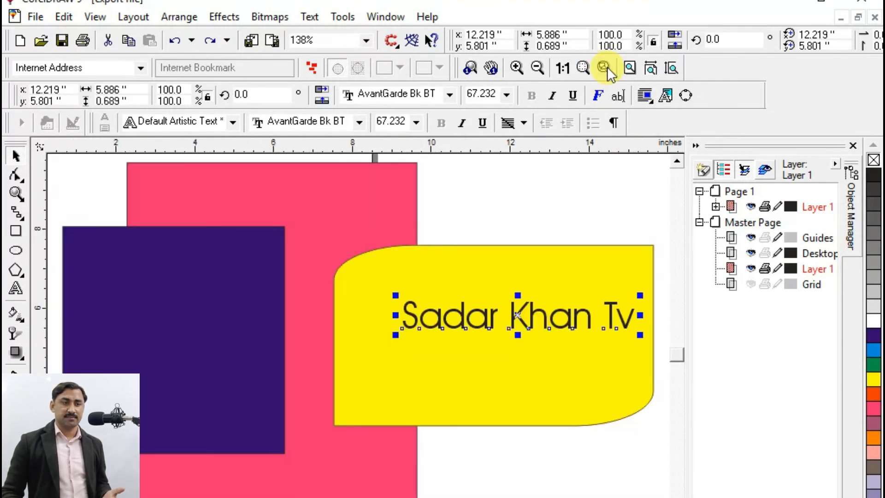
click(630, 65)
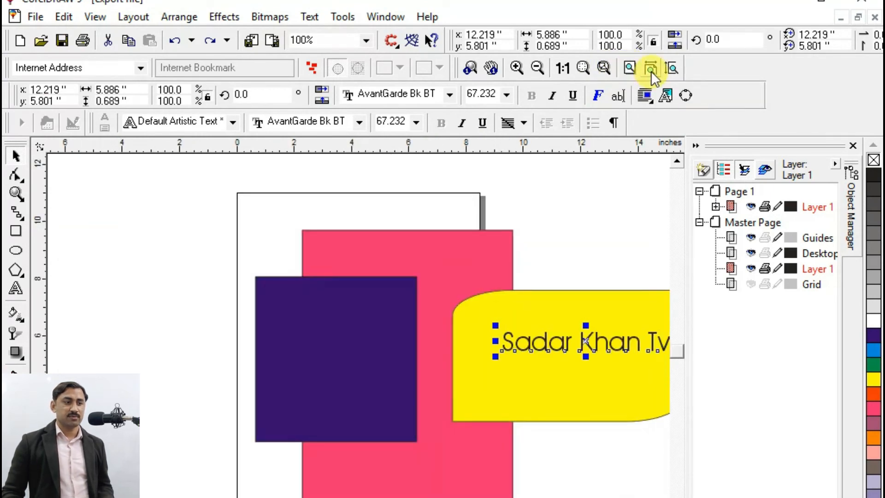
click(651, 69)
click(670, 69)
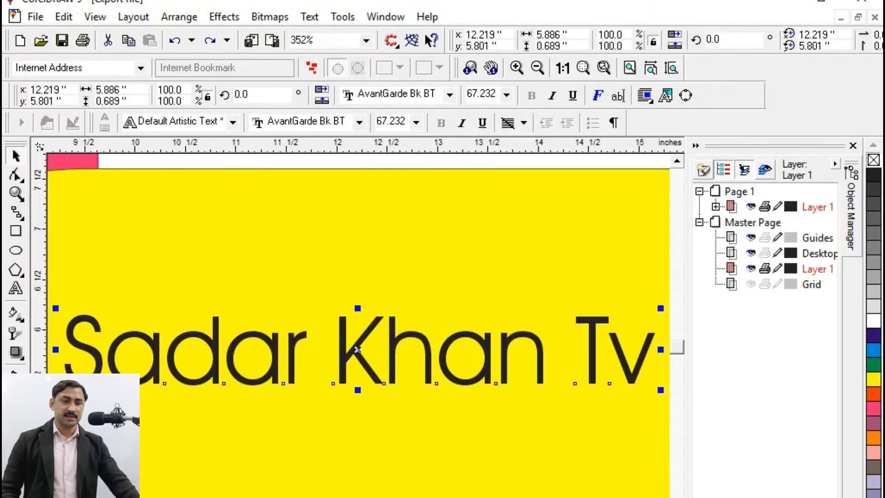
click(872, 352)
click(874, 415)
click(872, 394)
click(873, 364)
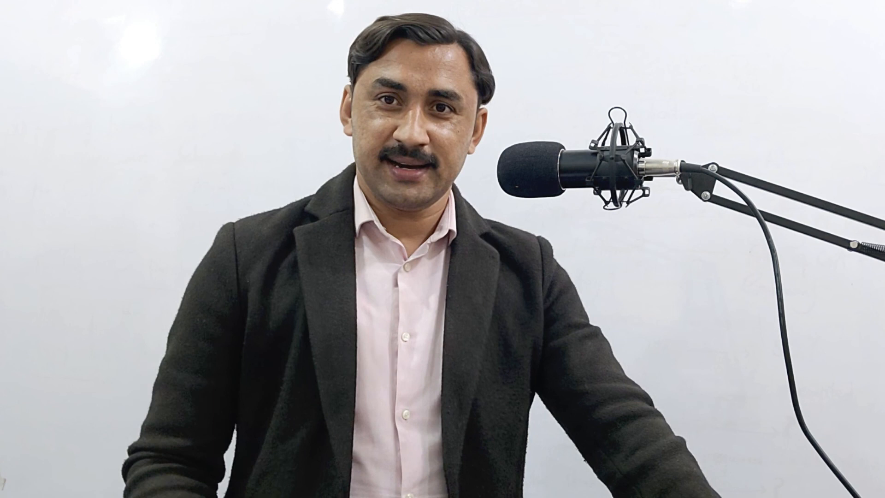